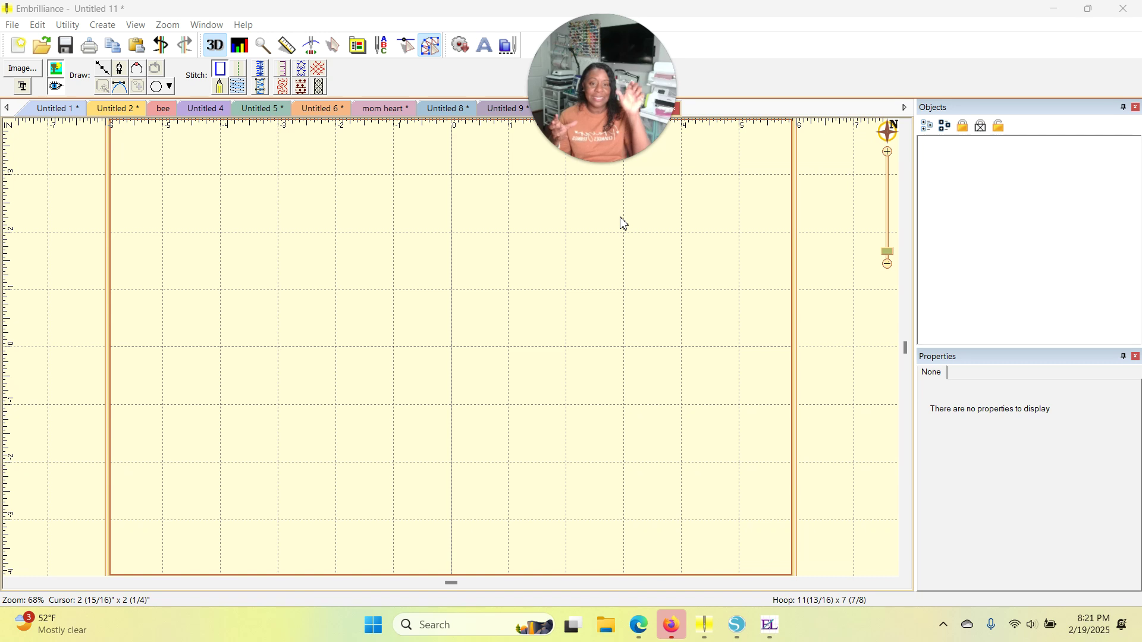
- Switch from the empty Untitled 11 design to the Kai Love Font page in Edge
{"action": "mouse_move", "coordinate": [643, 137]}
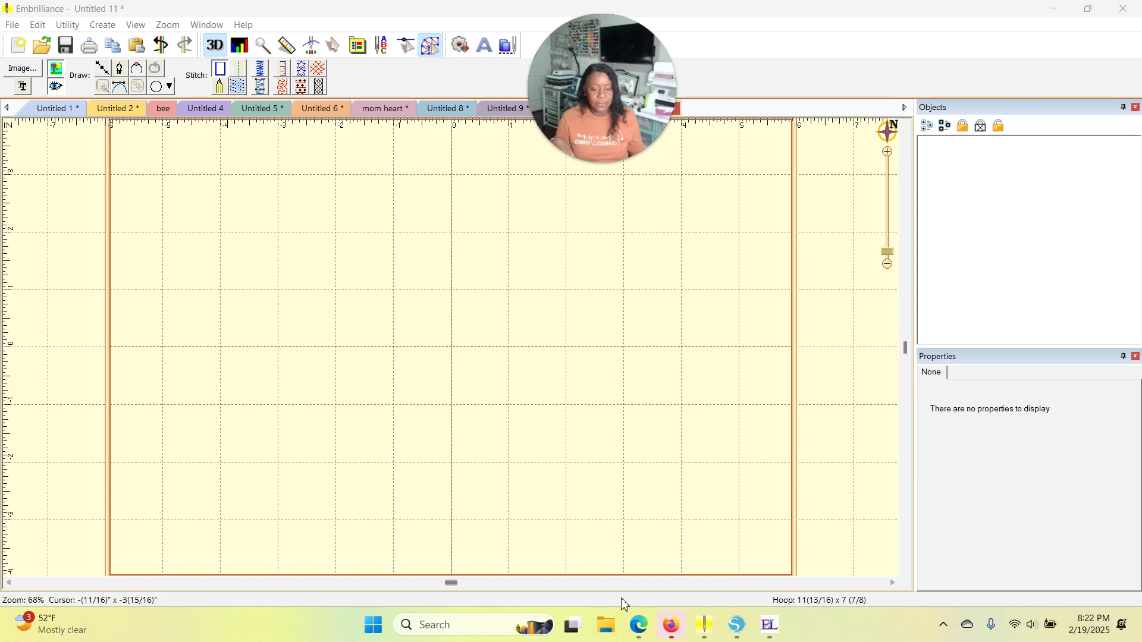
- Scroll through the Kai Love Font product page, then go back to the Untitled 11 design
{"action": "mouse_move", "coordinate": [638, 625]}
{"action": "left_click", "coordinate": [564, 571]}
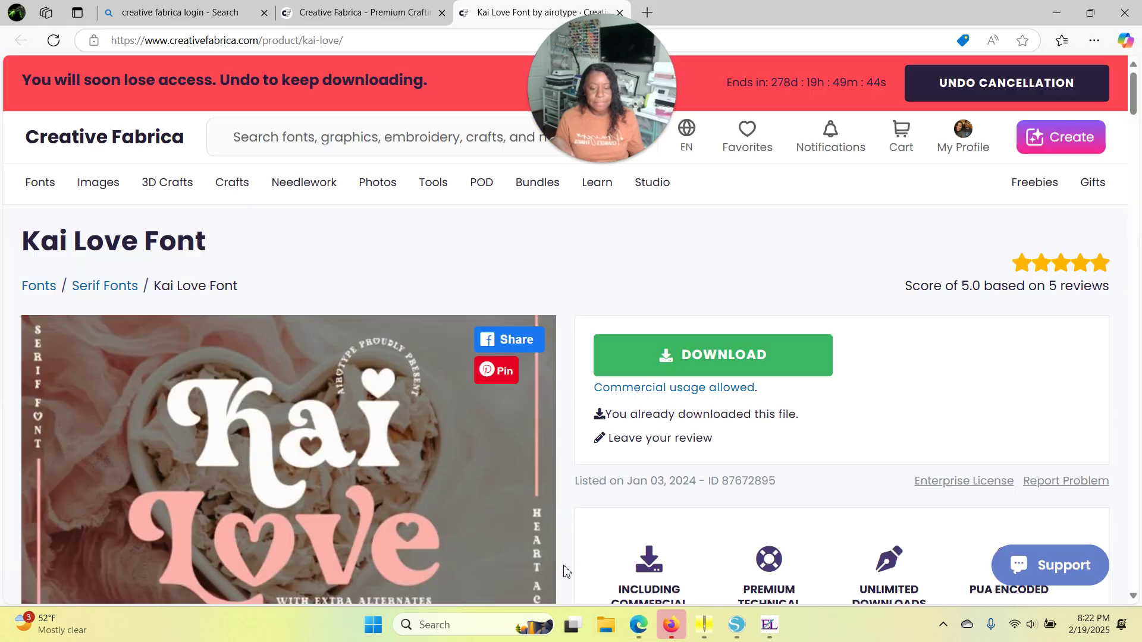
{"action": "scroll", "coordinate": [369, 440], "scroll_direction": "down", "scroll_amount": 3}
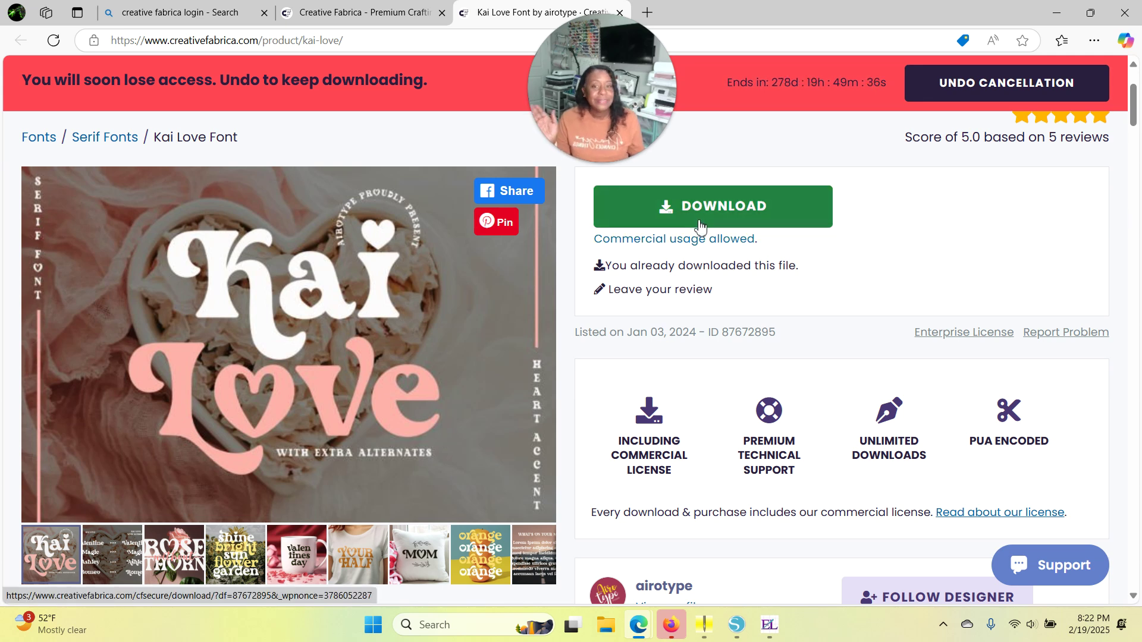
{"action": "left_click", "coordinate": [704, 628]}
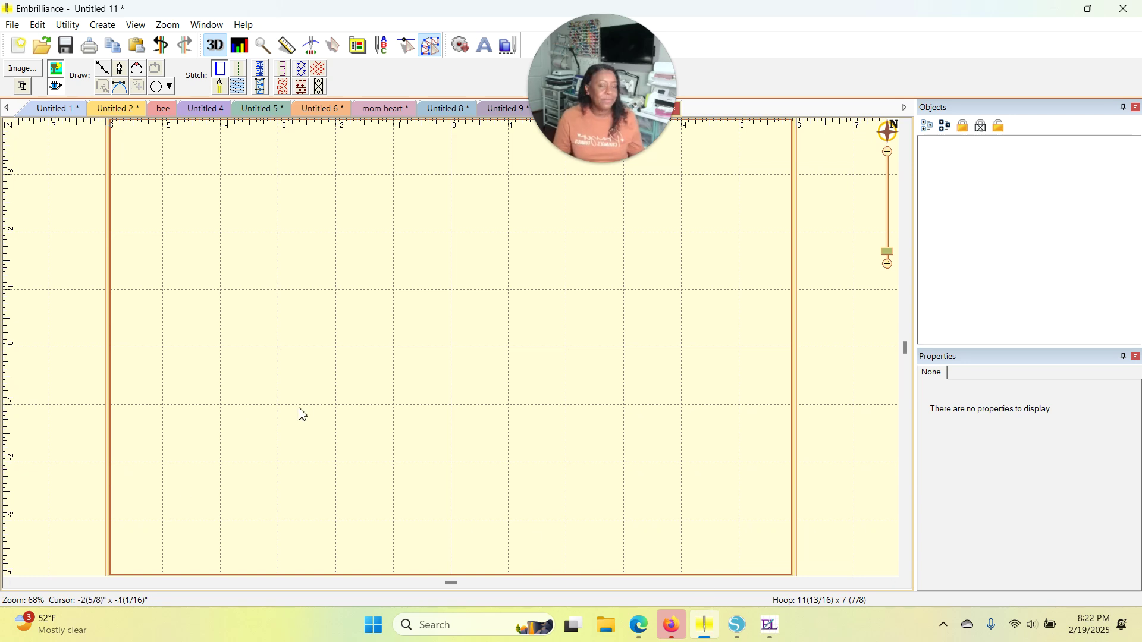
{"action": "left_click", "coordinate": [333, 47]}
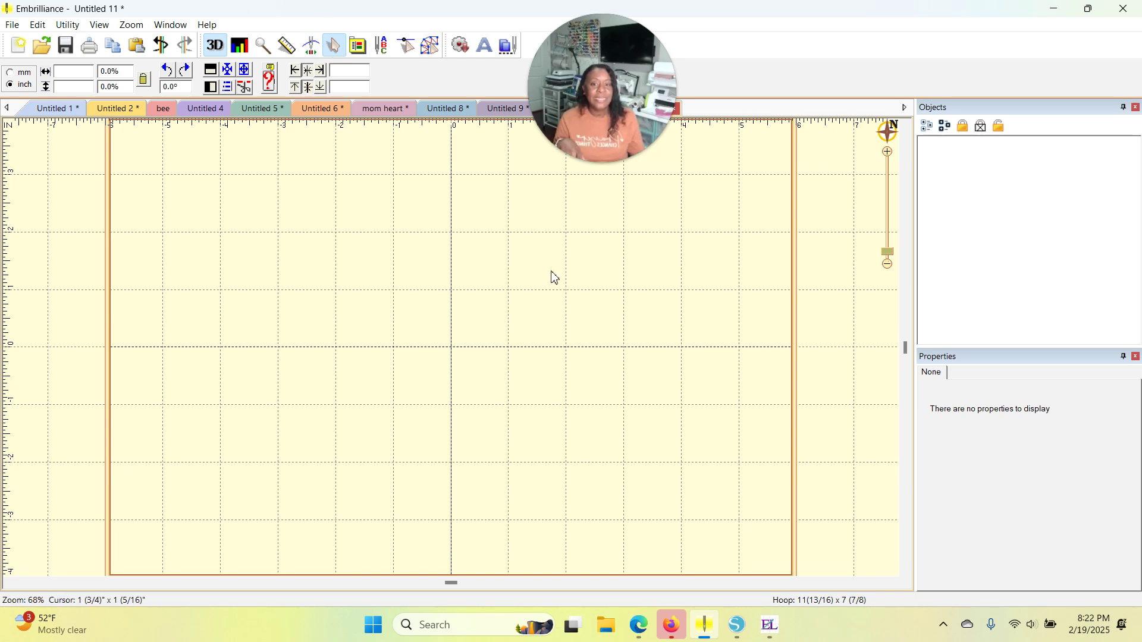
{"action": "left_click", "coordinate": [433, 48]}
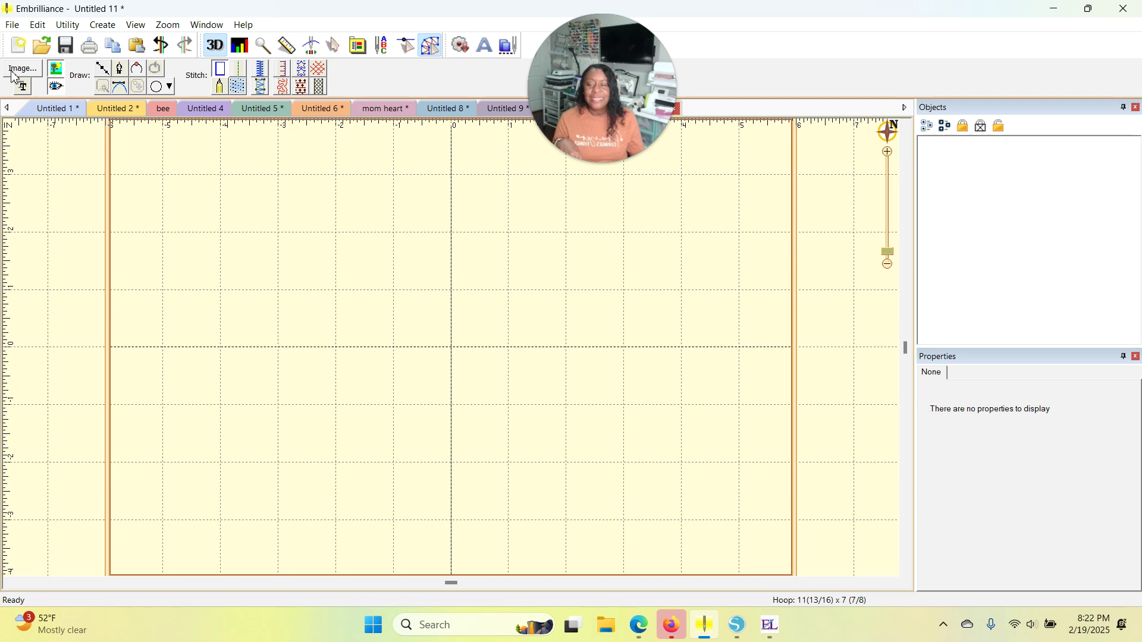
{"action": "left_click", "coordinate": [436, 51]}
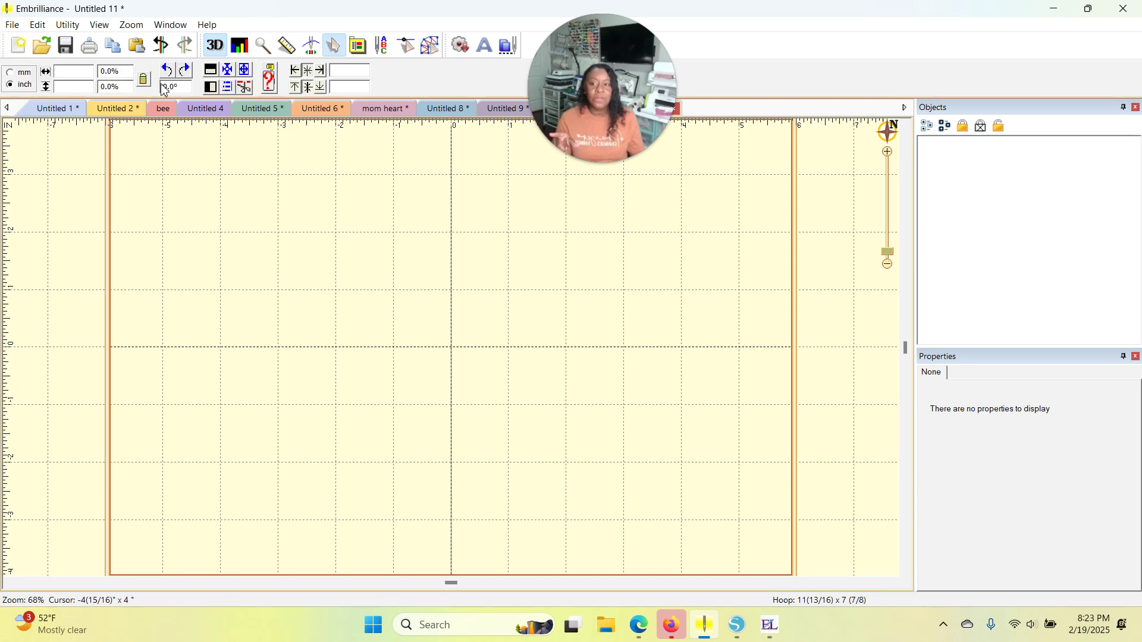
{"action": "left_click", "coordinate": [437, 51]}
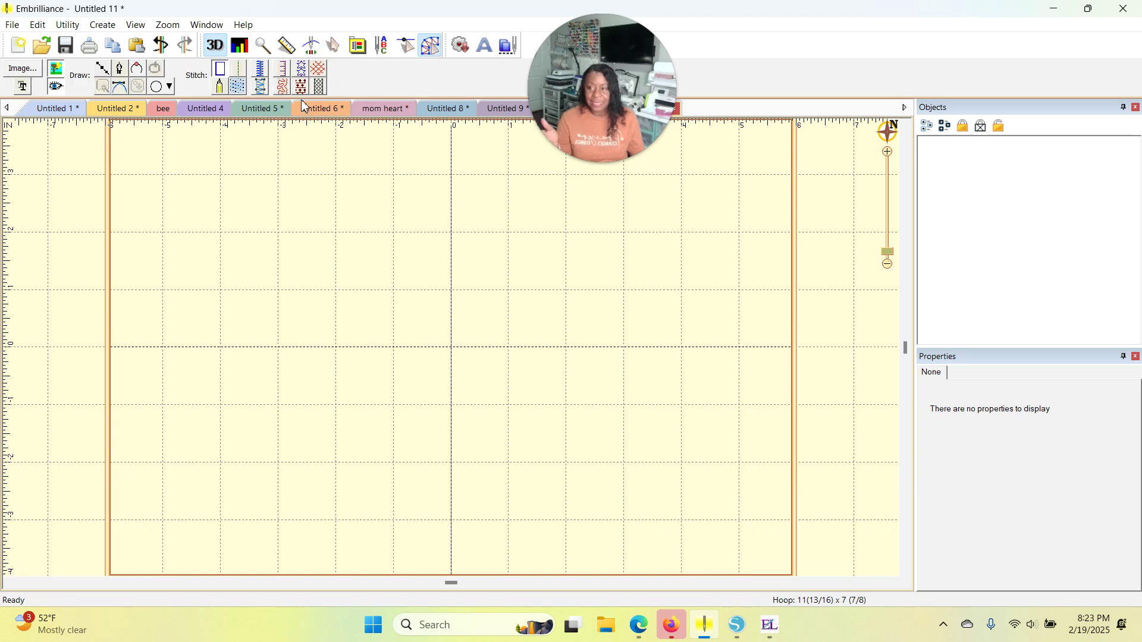
- Start TrueType art and keep Kai Love selected in the Font list
{"action": "left_click", "coordinate": [23, 88]}
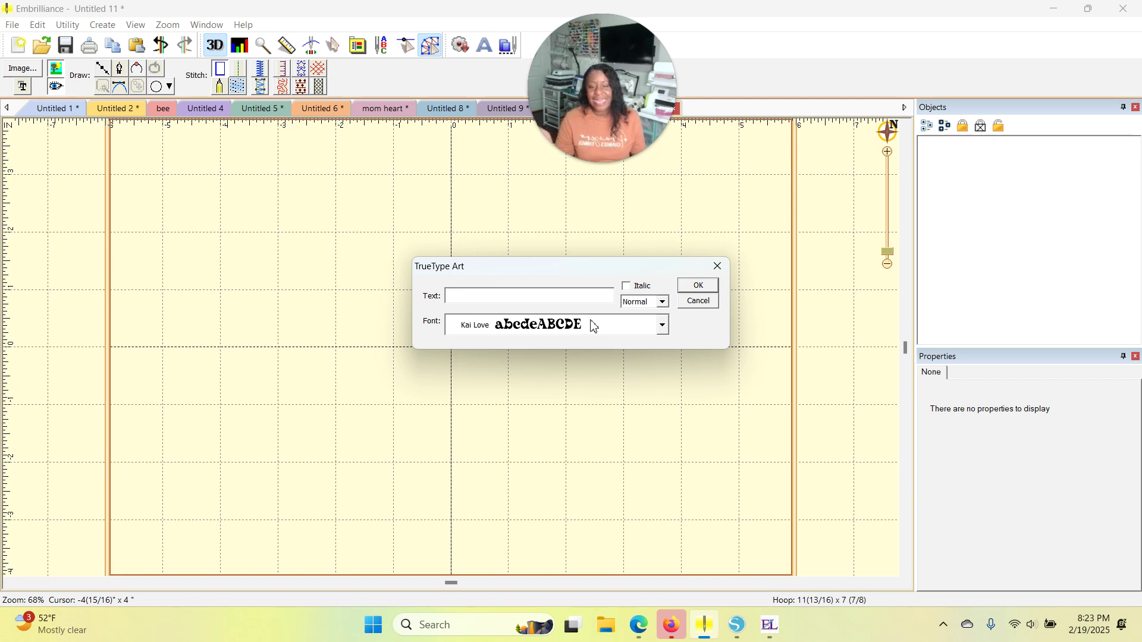
{"action": "left_click", "coordinate": [664, 328]}
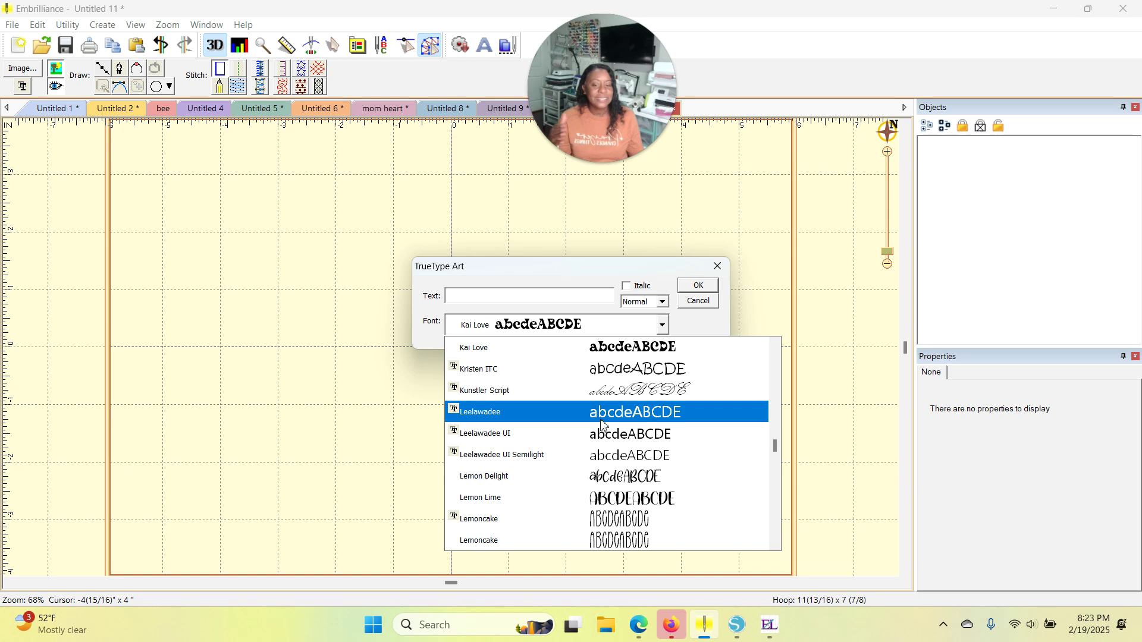
{"action": "scroll", "coordinate": [613, 414], "scroll_direction": "up", "scroll_amount": 1}
{"action": "scroll", "coordinate": [607, 420], "scroll_direction": "down", "scroll_amount": 1}
{"action": "scroll", "coordinate": [602, 424], "scroll_direction": "up", "scroll_amount": 1}
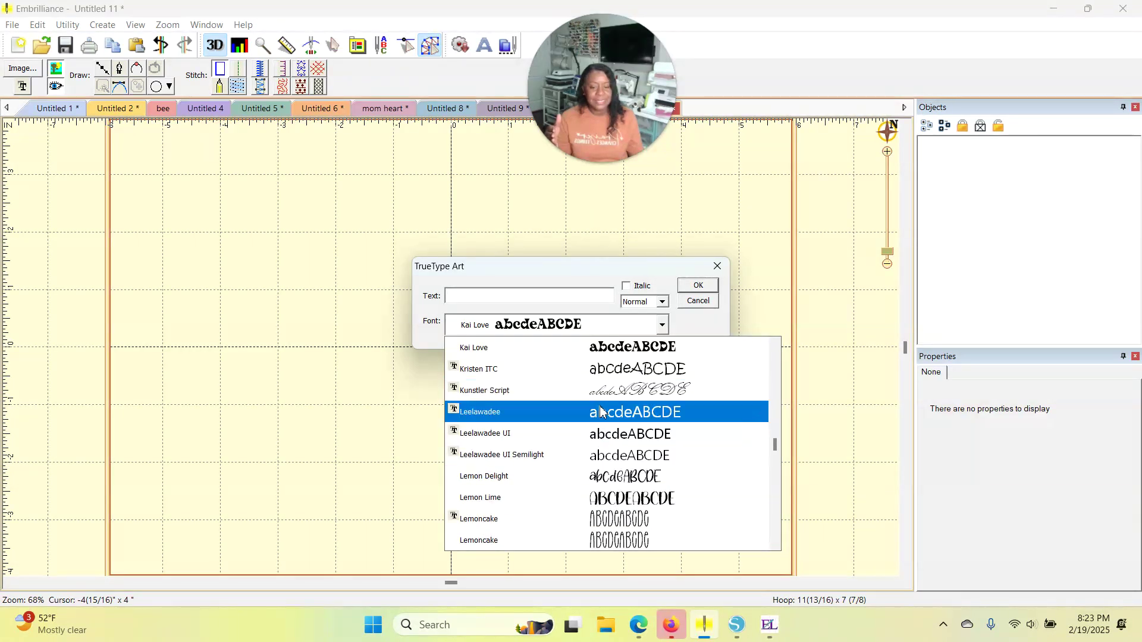
{"action": "scroll", "coordinate": [602, 419], "scroll_direction": "up", "scroll_amount": 3}
{"action": "scroll", "coordinate": [598, 413], "scroll_direction": "up", "scroll_amount": 8}
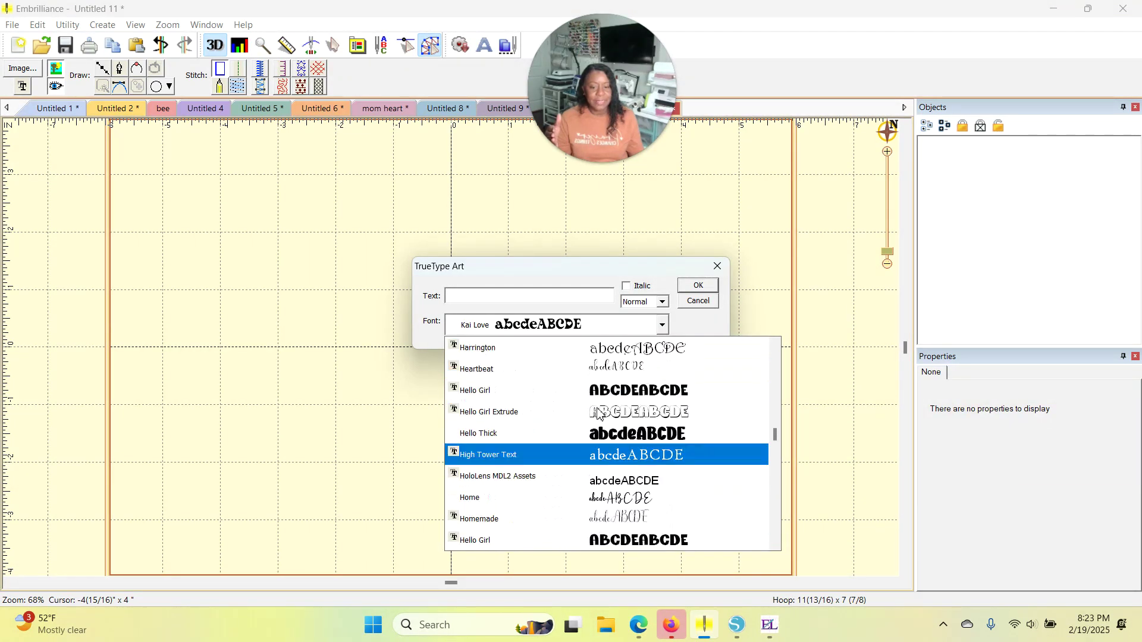
{"action": "scroll", "coordinate": [588, 411], "scroll_direction": "up", "scroll_amount": 3}
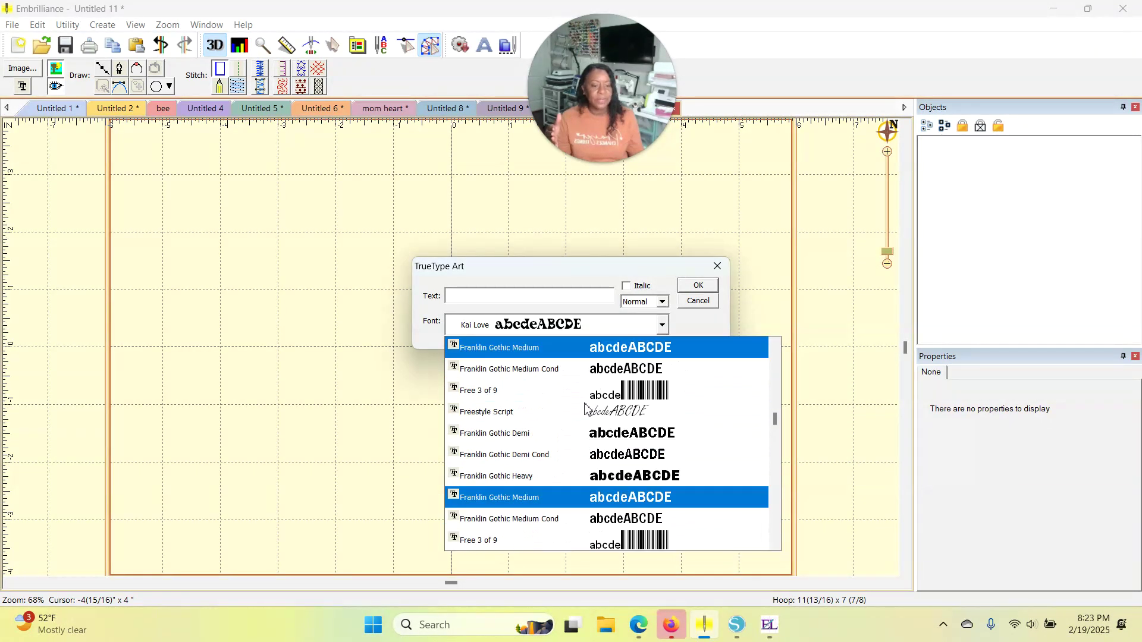
{"action": "left_click", "coordinate": [518, 296]}
{"action": "left_click", "coordinate": [493, 297]}
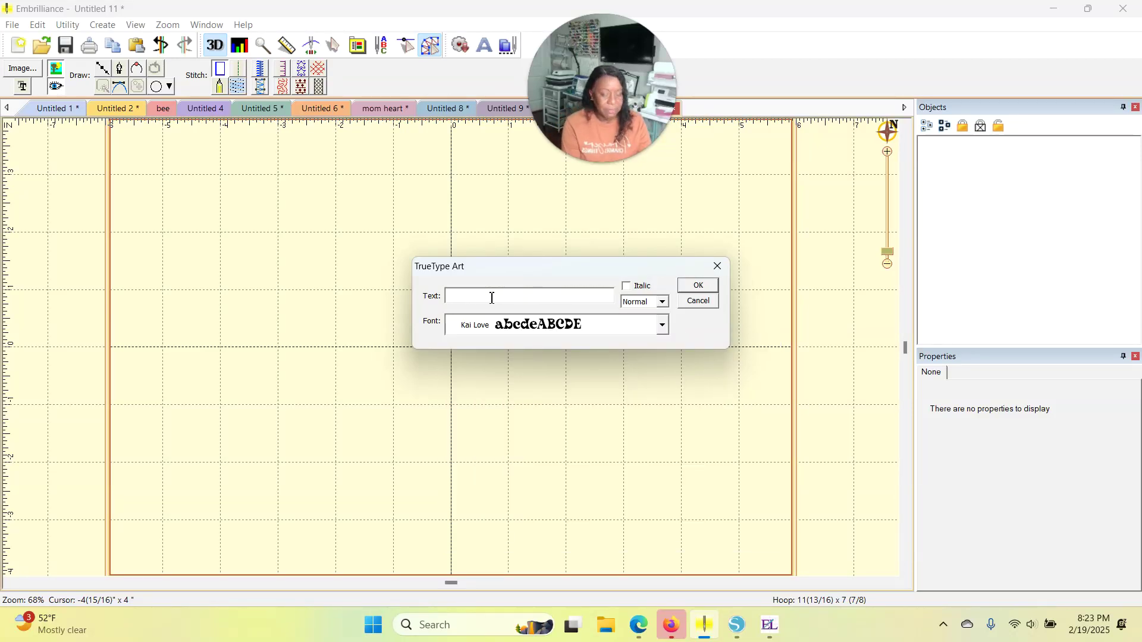
- Enter MOM as the text and preview it in Lemon Lime and Hello Thick
{"action": "type", "text": "MOM"}
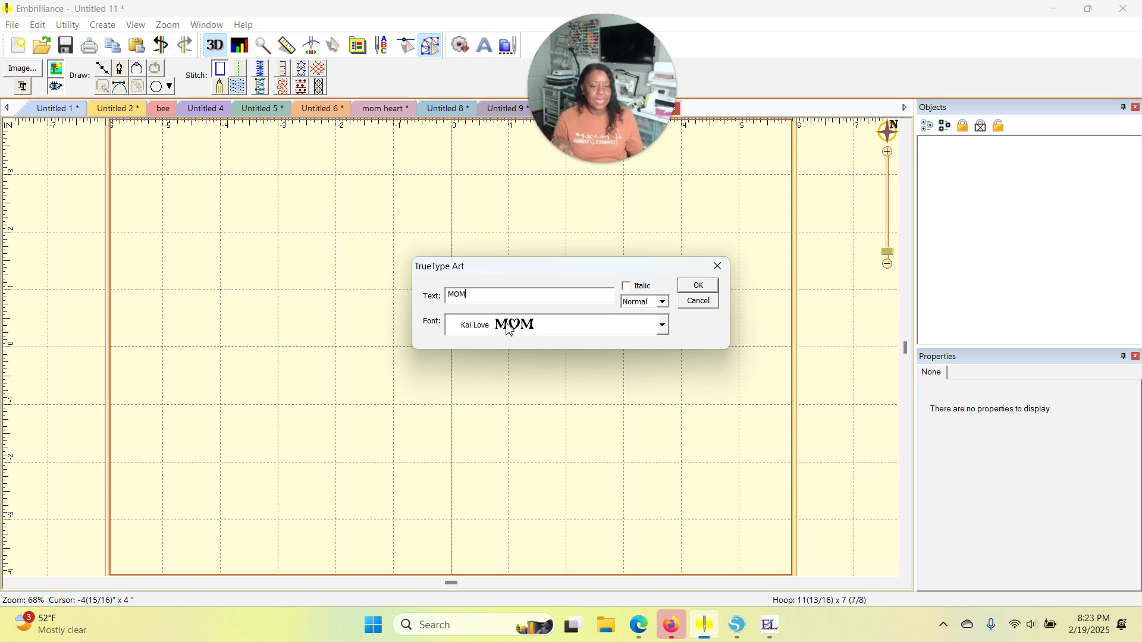
{"action": "left_click", "coordinate": [662, 326]}
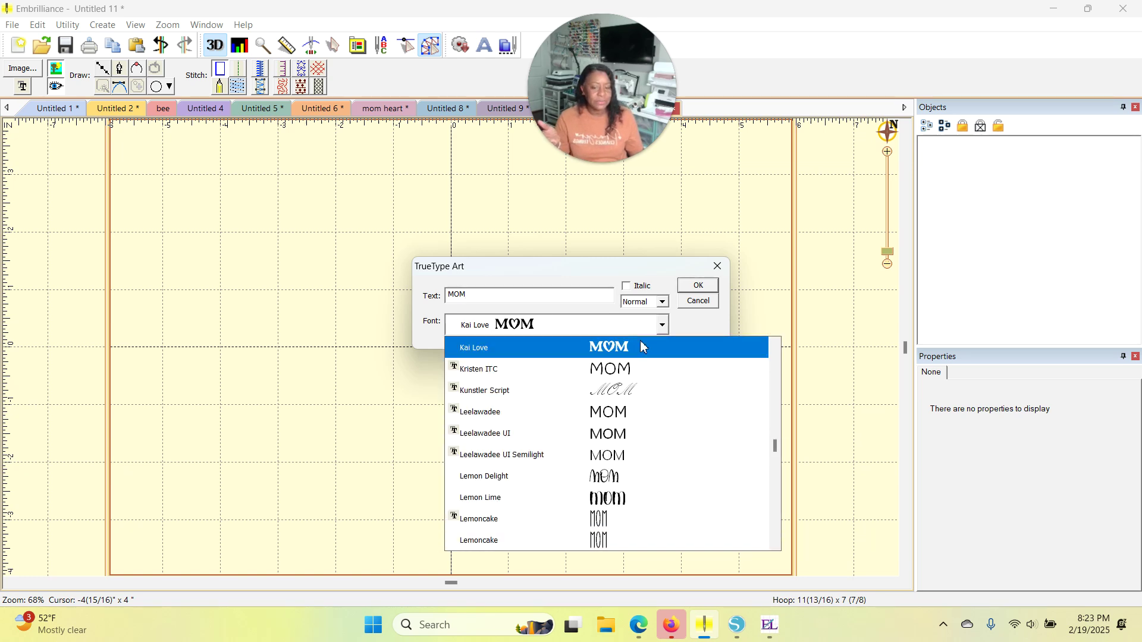
{"action": "left_click", "coordinate": [611, 503]}
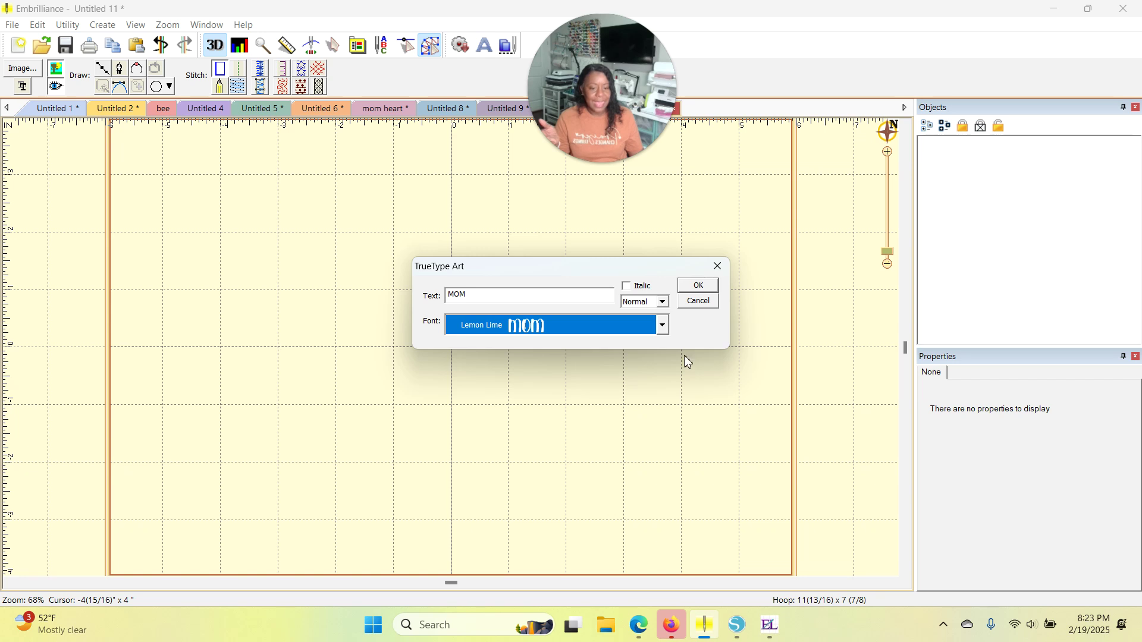
{"action": "left_click", "coordinate": [662, 326]}
{"action": "scroll", "coordinate": [632, 438], "scroll_direction": "down", "scroll_amount": 3}
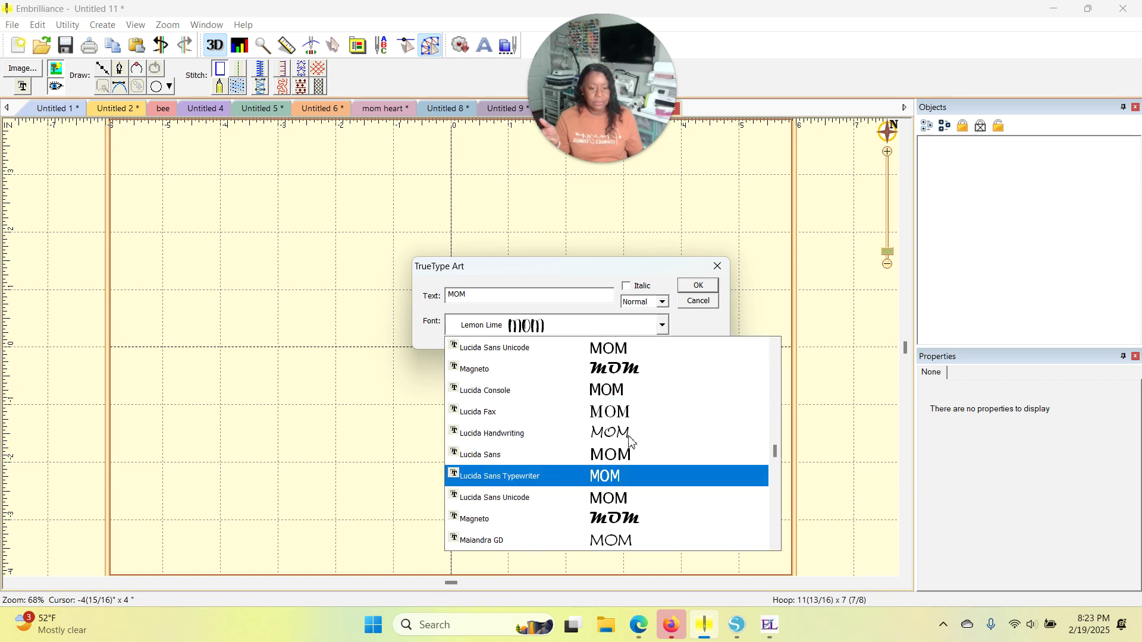
{"action": "scroll", "coordinate": [631, 446], "scroll_direction": "up", "scroll_amount": 8}
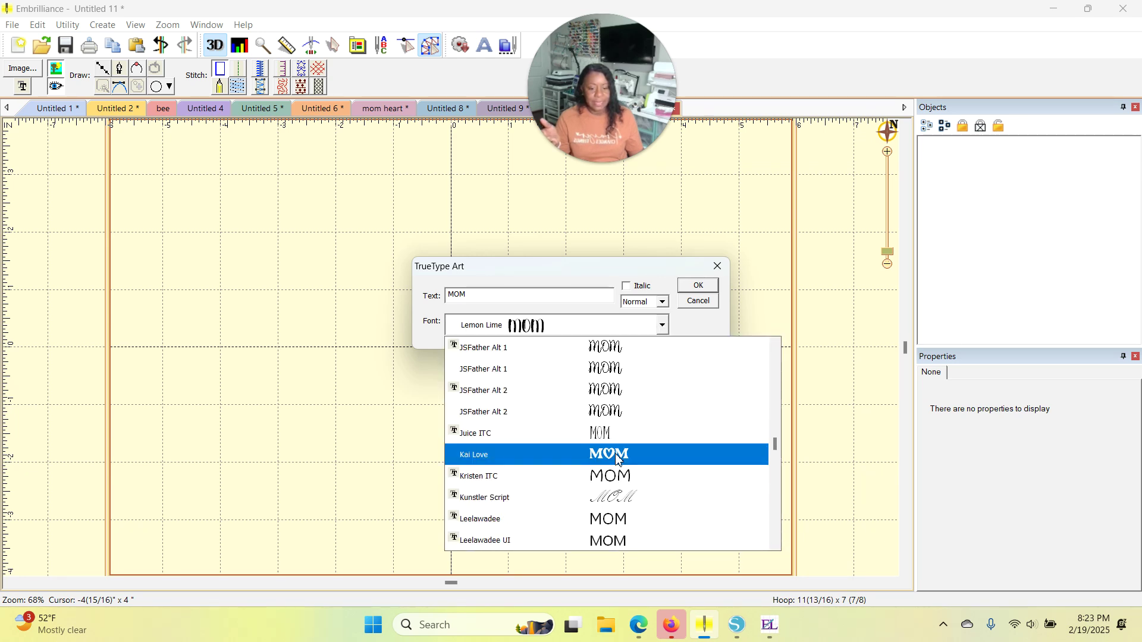
{"action": "scroll", "coordinate": [619, 458], "scroll_direction": "up", "scroll_amount": 8}
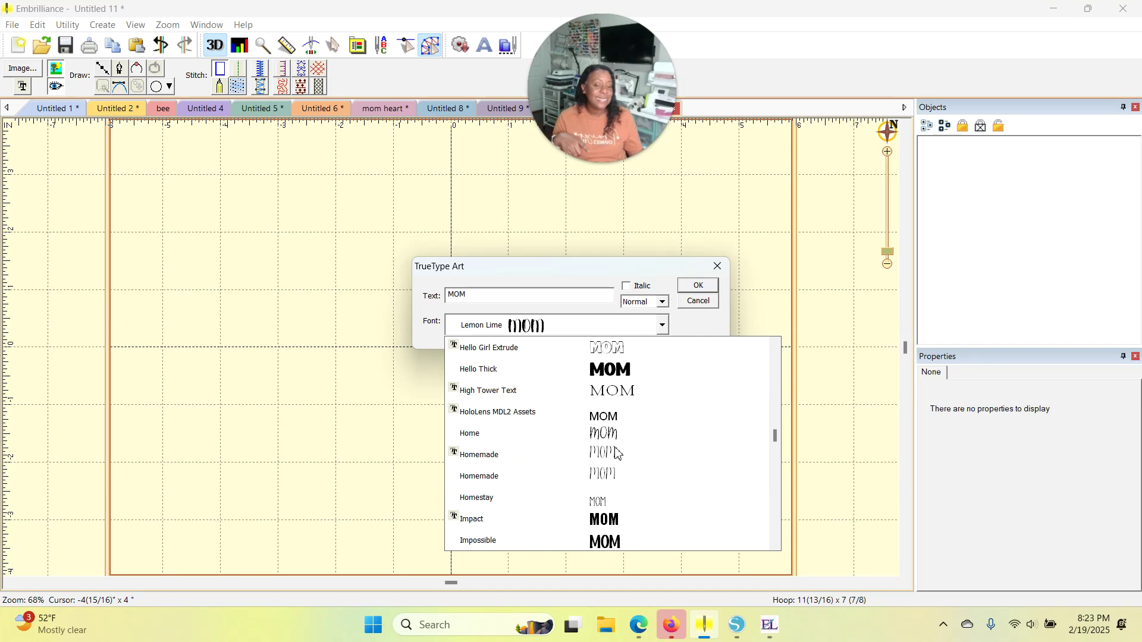
{"action": "left_click", "coordinate": [627, 372]}
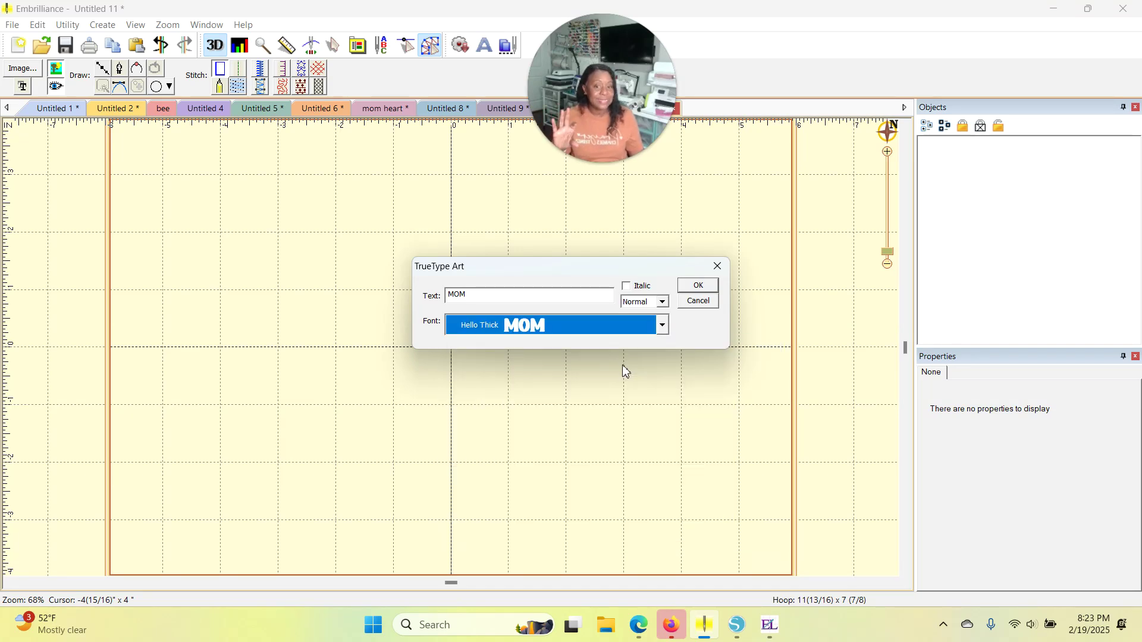
- Switch MOM back to the Kai Love font and create the lettering
{"action": "left_click", "coordinate": [664, 326]}
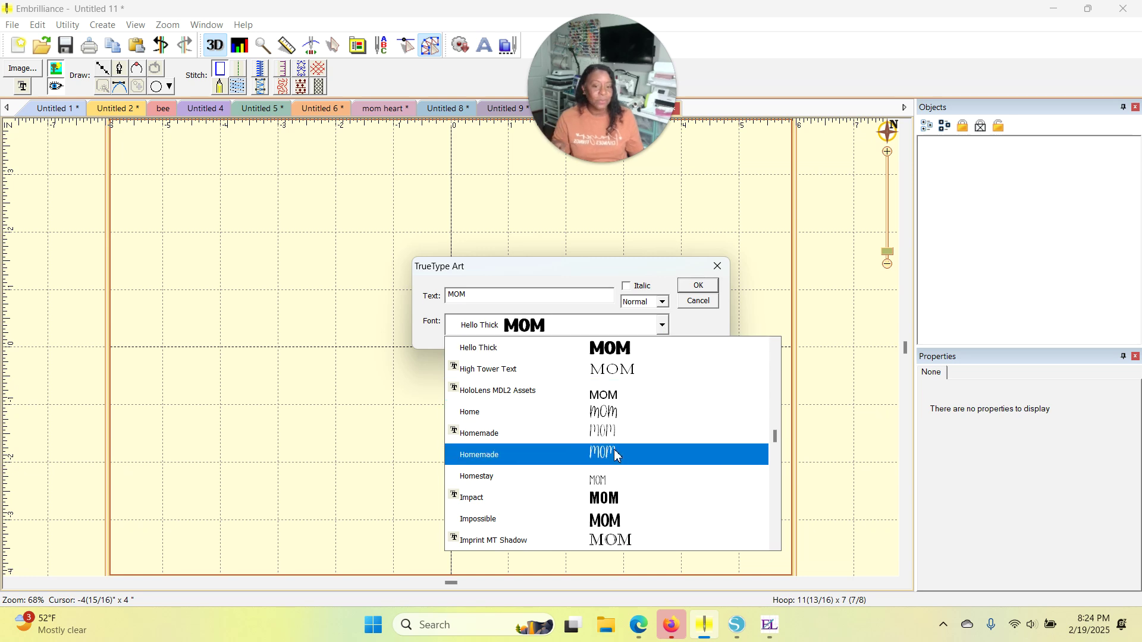
{"action": "scroll", "coordinate": [616, 455], "scroll_direction": "up", "scroll_amount": 8}
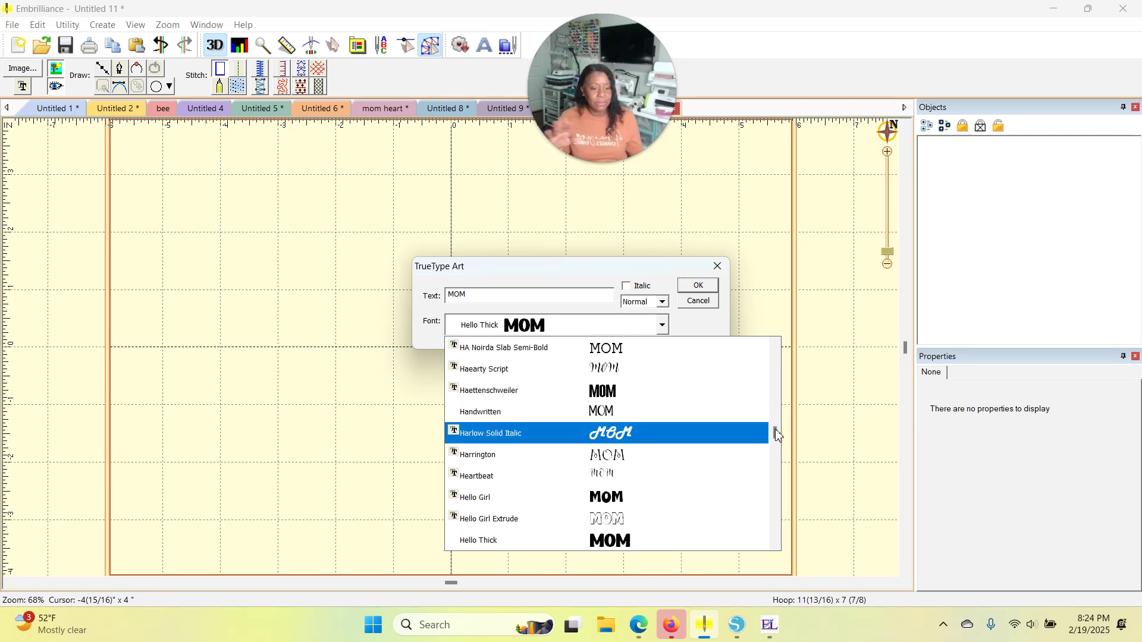
{"action": "mouse_move", "coordinate": [778, 435]}
{"action": "left_mouse_down"}
{"action": "mouse_move", "coordinate": [773, 485]}
{"action": "mouse_move", "coordinate": [759, 387]}
{"action": "mouse_move", "coordinate": [770, 447]}
{"action": "left_mouse_up"}
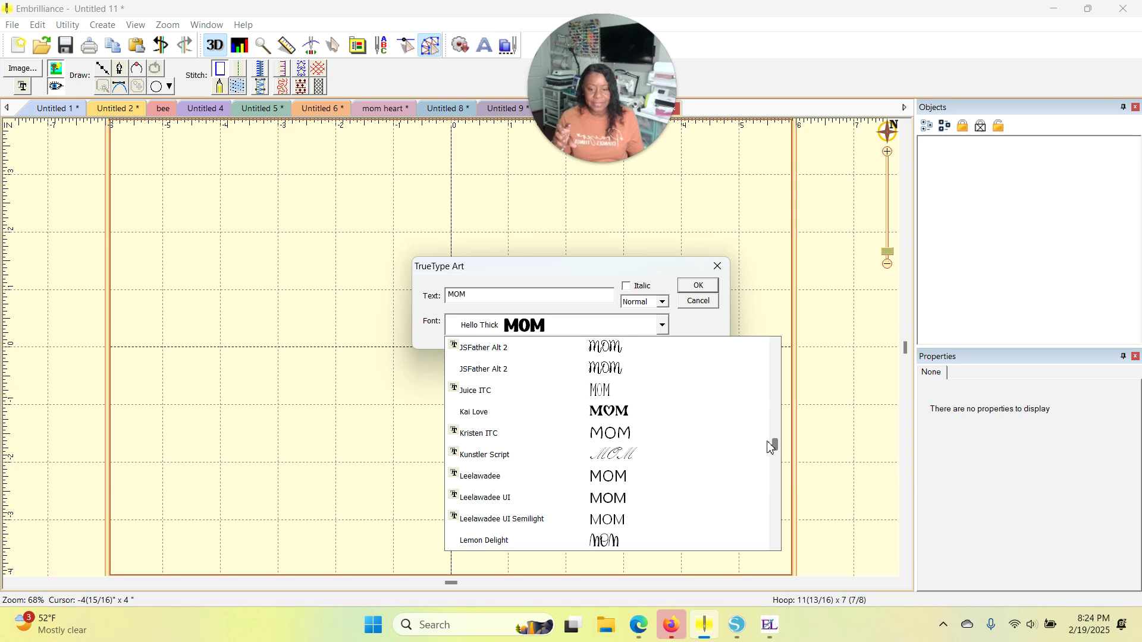
{"action": "left_click", "coordinate": [607, 413]}
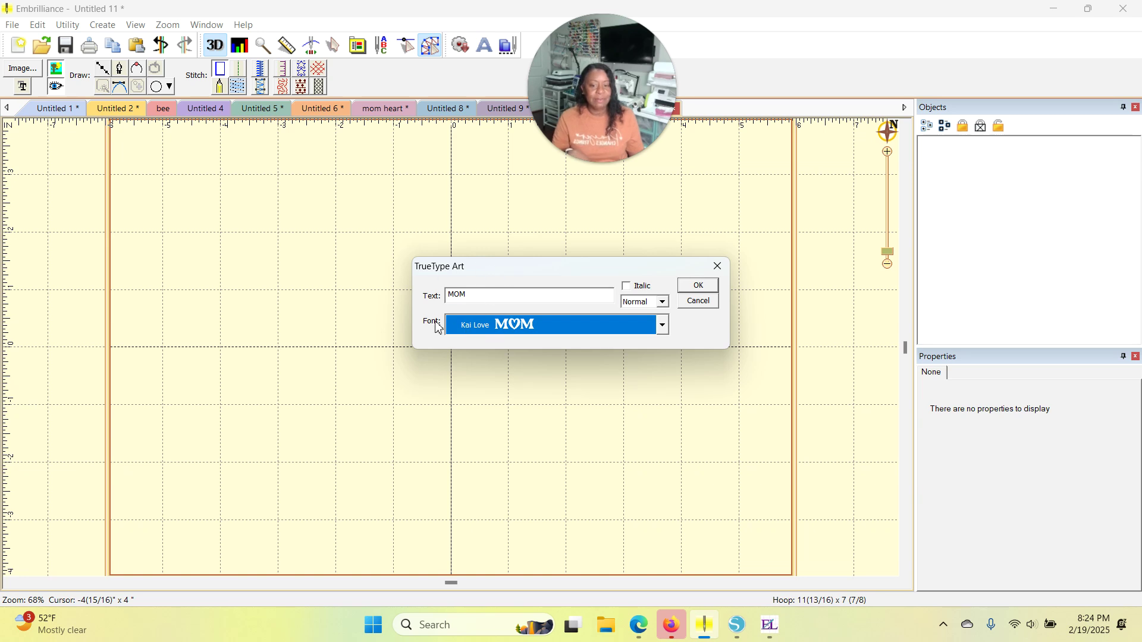
{"action": "left_click", "coordinate": [696, 285]}
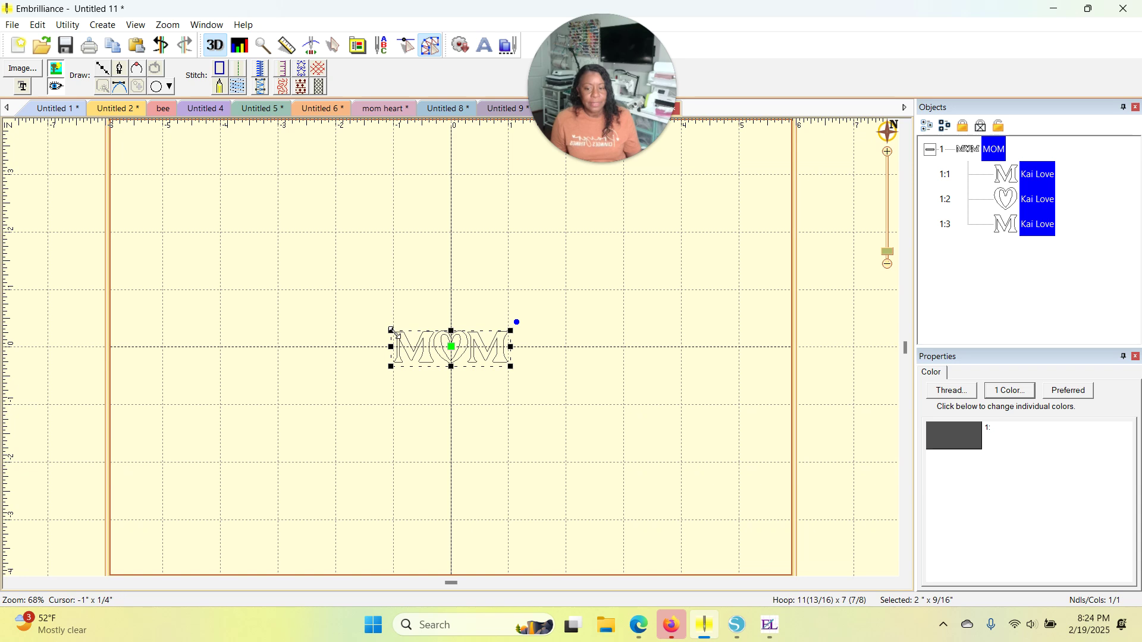
{"action": "left_click_drag", "start_coordinate": [391, 331], "coordinate": [92, 137]}
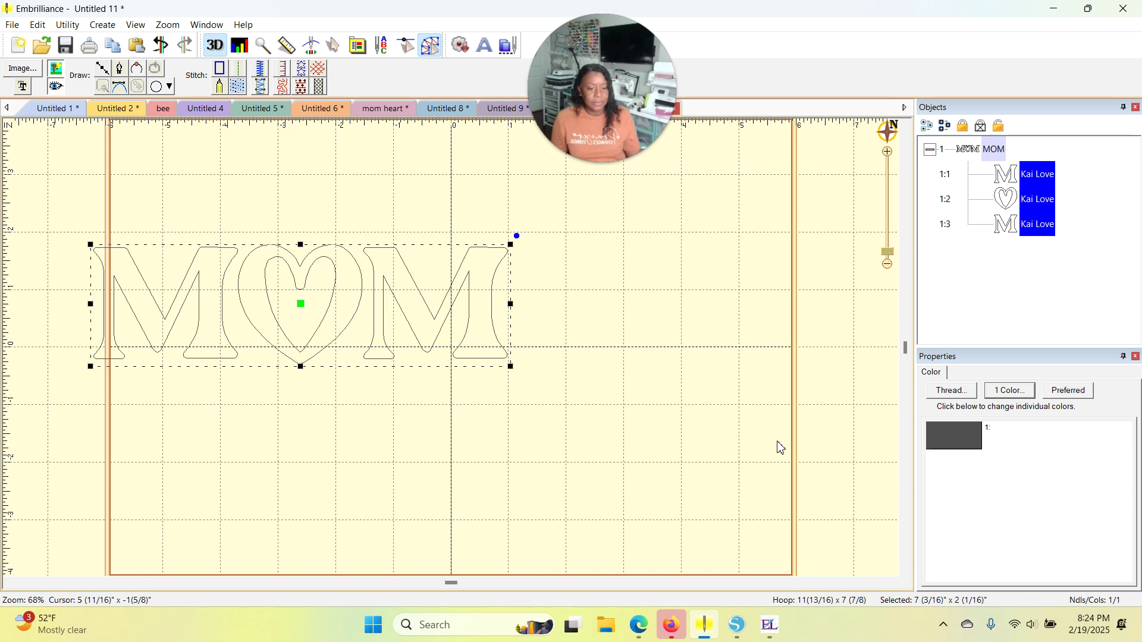
{"action": "scroll", "coordinate": [780, 445], "scroll_direction": "down", "scroll_amount": 2}
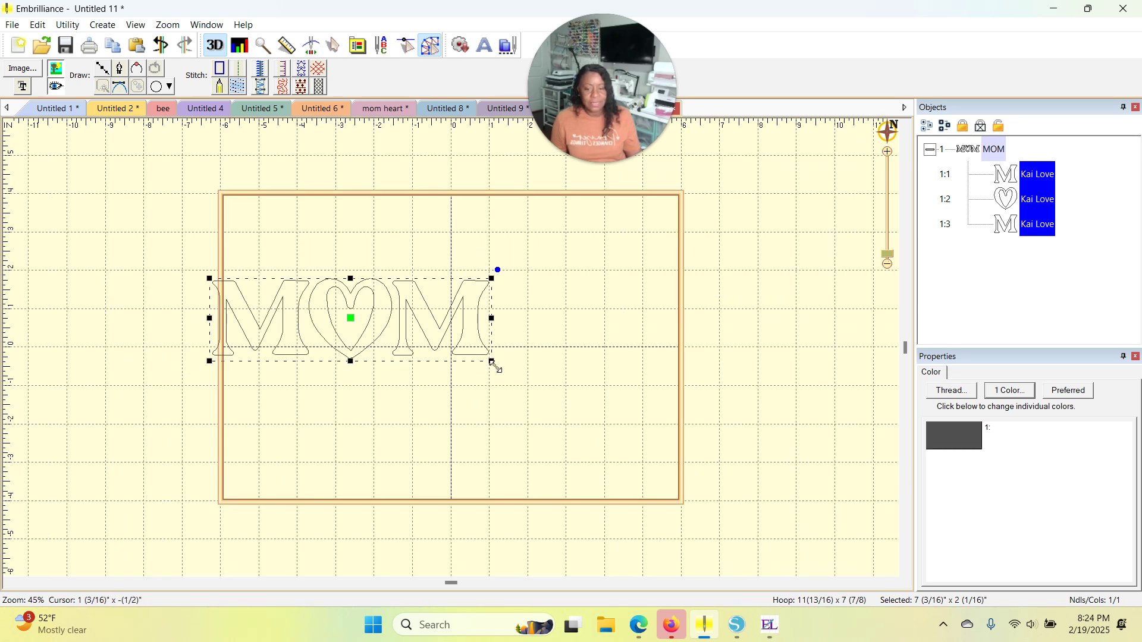
{"action": "left_click_drag", "start_coordinate": [492, 361], "coordinate": [635, 455]}
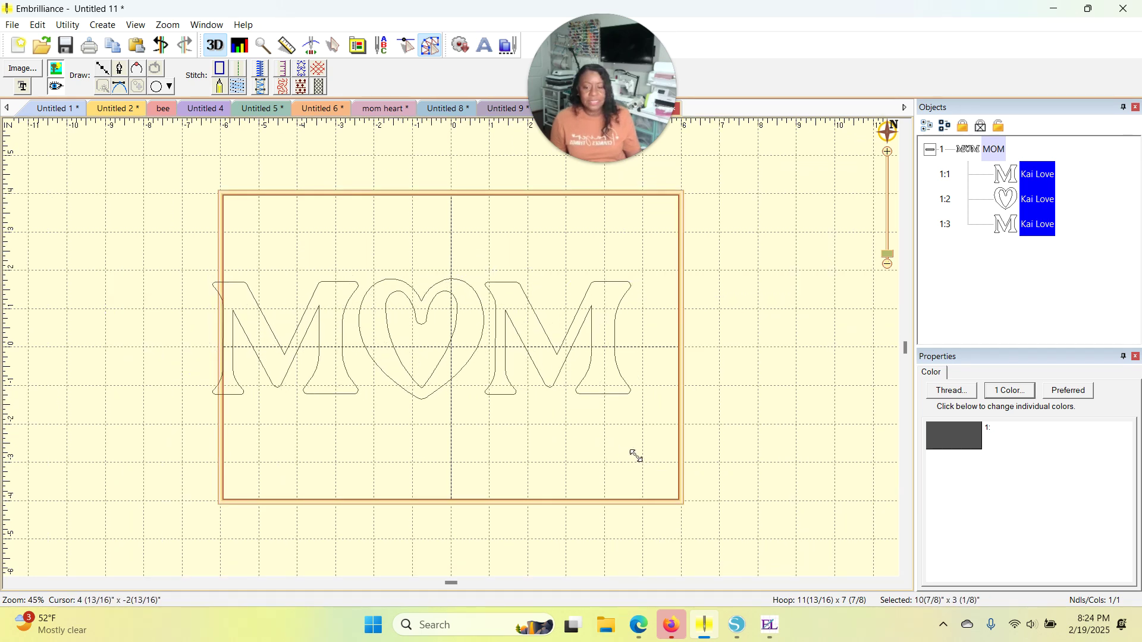
{"action": "left_click_drag", "start_coordinate": [421, 339], "coordinate": [449, 335]}
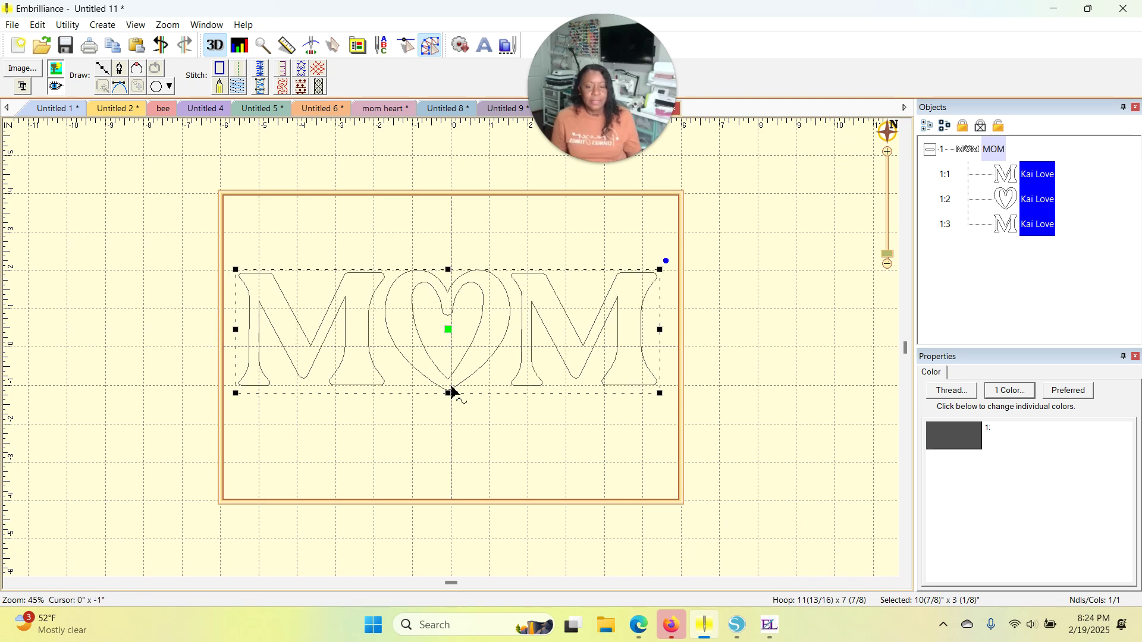
{"action": "left_click", "coordinate": [716, 351]}
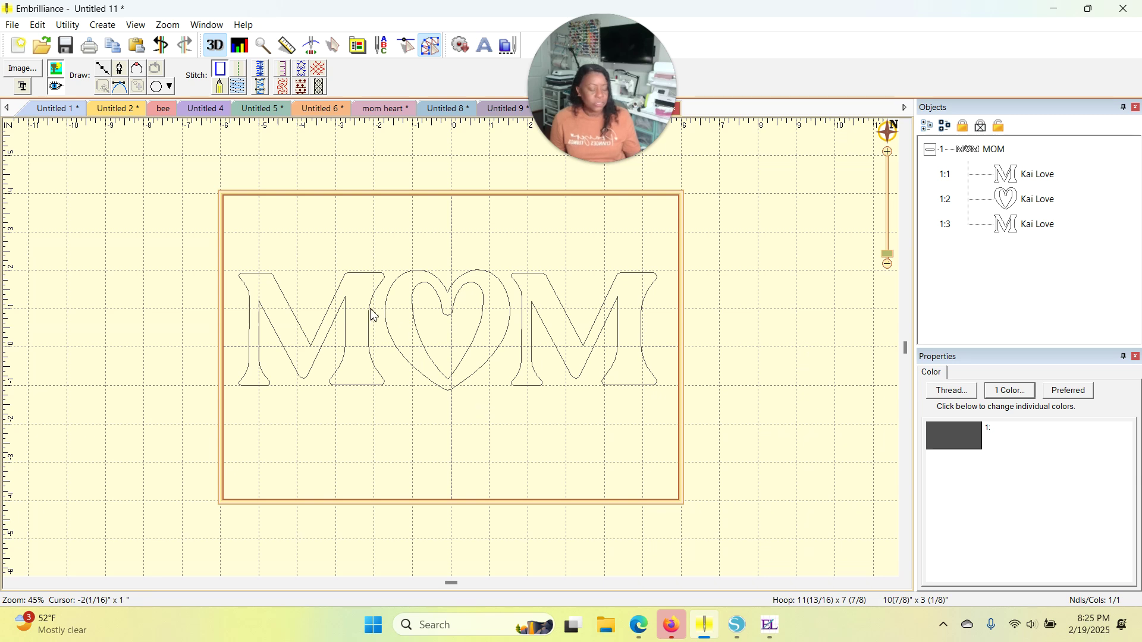
{"action": "scroll", "coordinate": [319, 326], "scroll_direction": "up", "scroll_amount": 2}
{"action": "scroll", "coordinate": [320, 328], "scroll_direction": "down", "scroll_amount": 2}
{"action": "scroll", "coordinate": [319, 327], "scroll_direction": "up", "scroll_amount": 5}
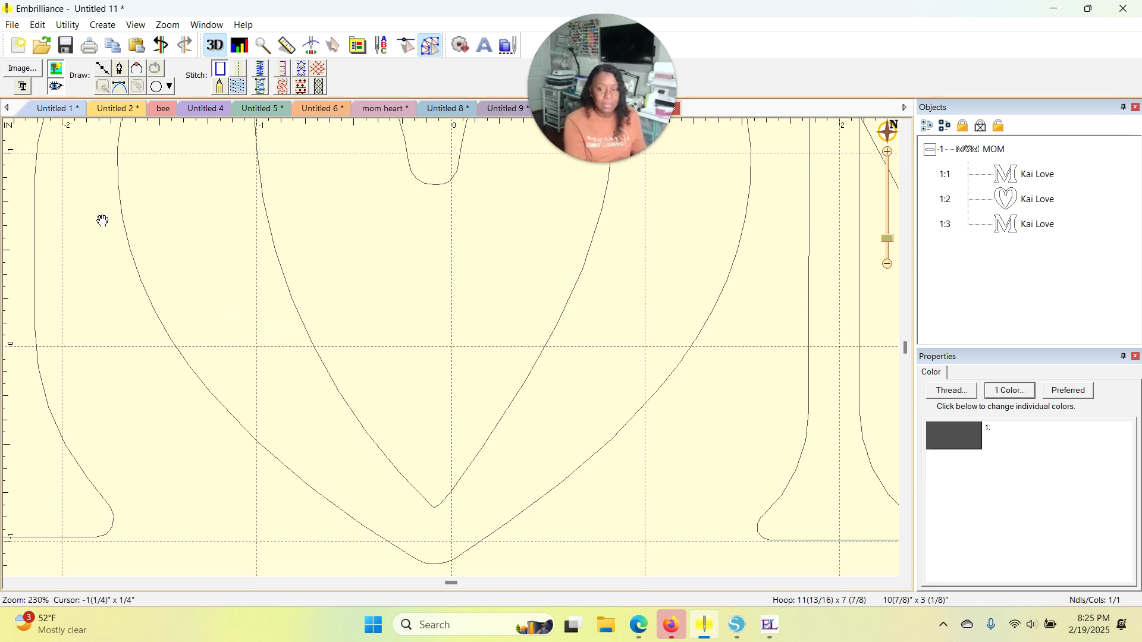
{"action": "left_click_drag", "start_coordinate": [127, 193], "coordinate": [844, 260]}
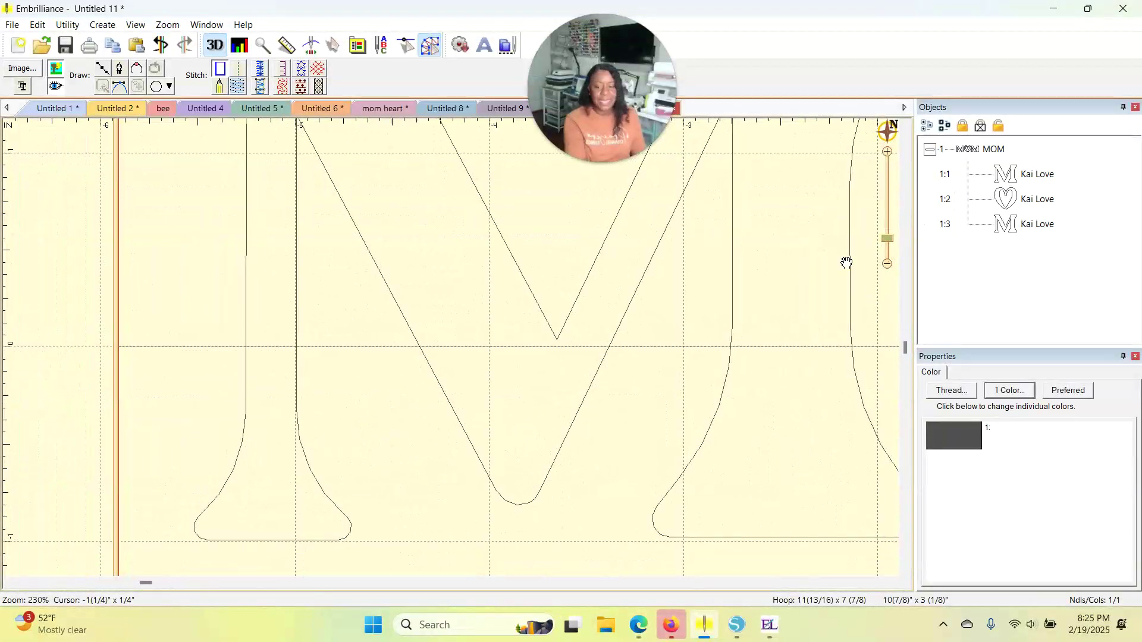
{"action": "left_click", "coordinate": [301, 435]}
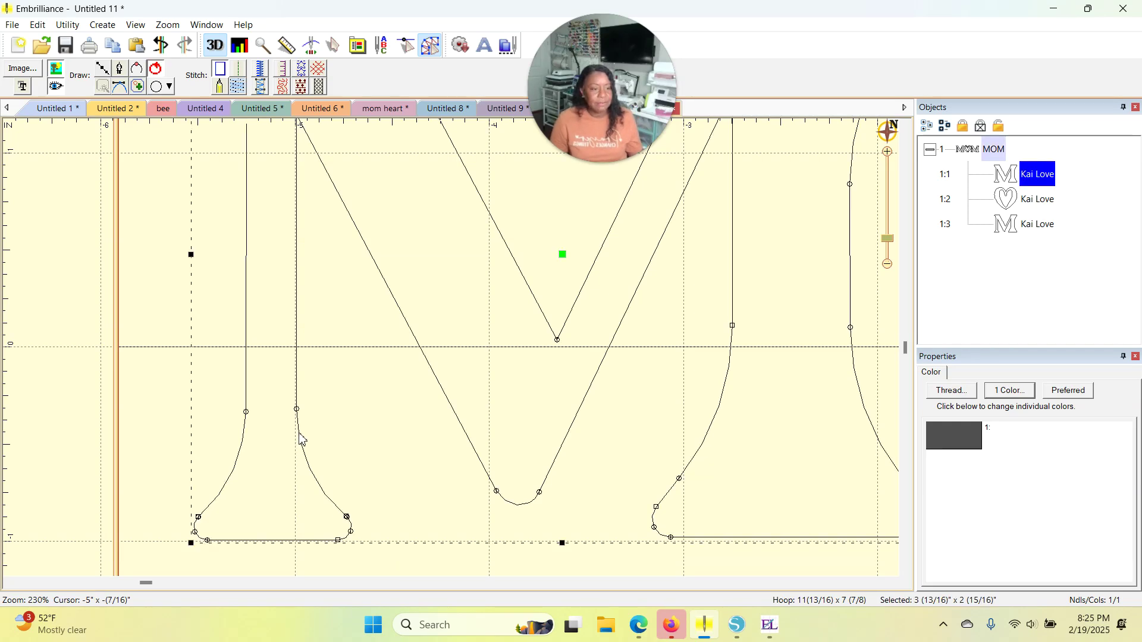
{"action": "scroll", "coordinate": [282, 502], "scroll_direction": "down", "scroll_amount": 2}
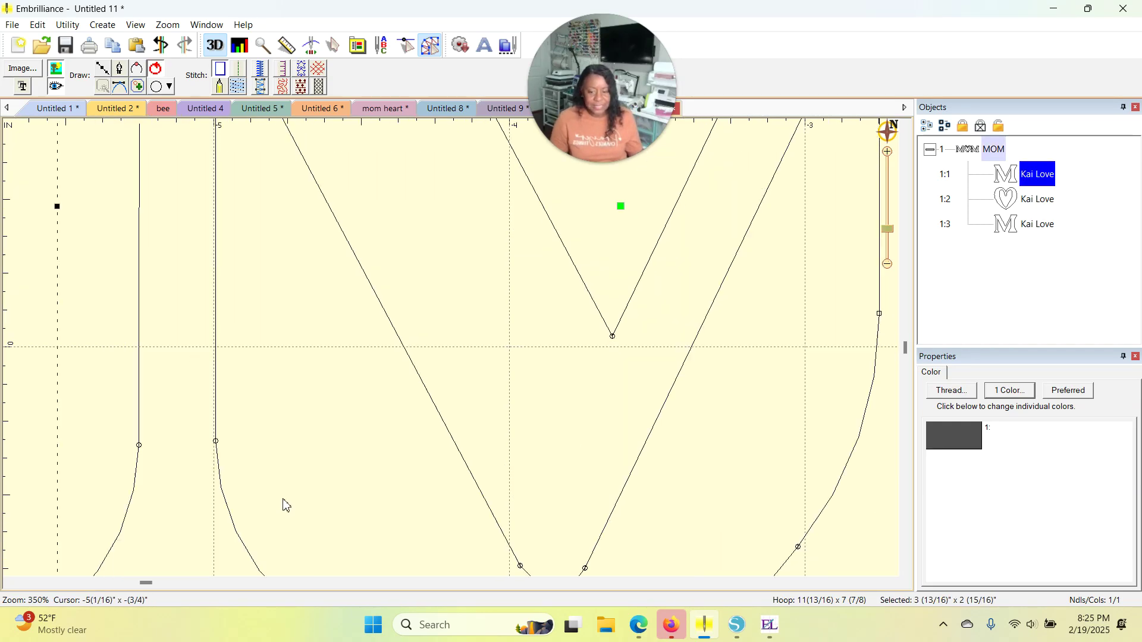
{"action": "scroll", "coordinate": [282, 501], "scroll_direction": "down", "scroll_amount": 1}
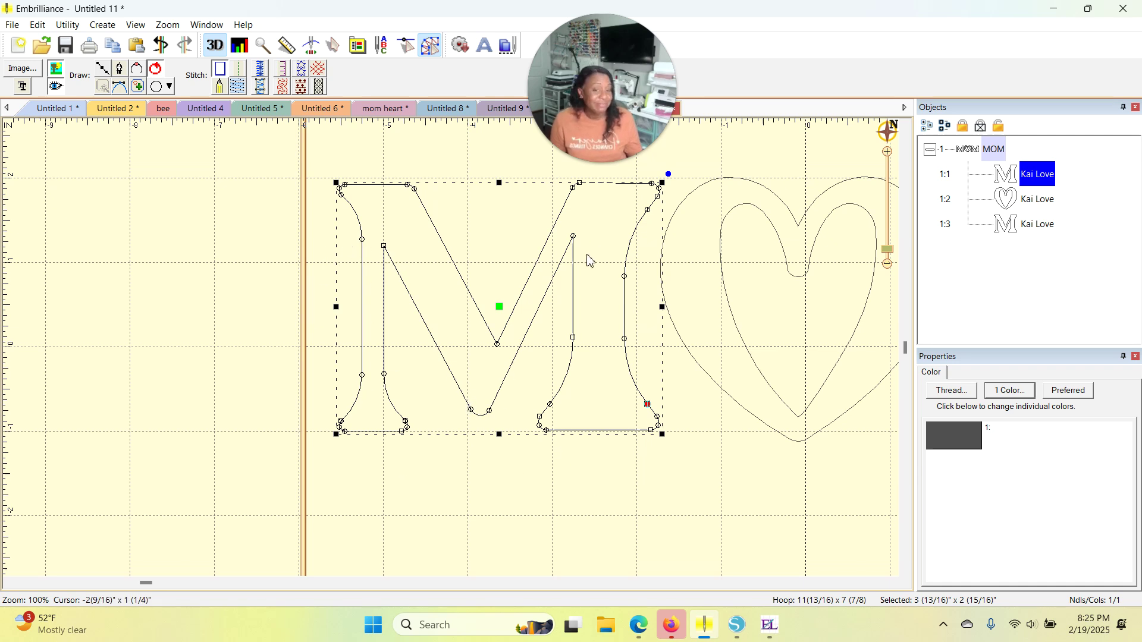
{"action": "scroll", "coordinate": [714, 479], "scroll_direction": "down", "scroll_amount": 1}
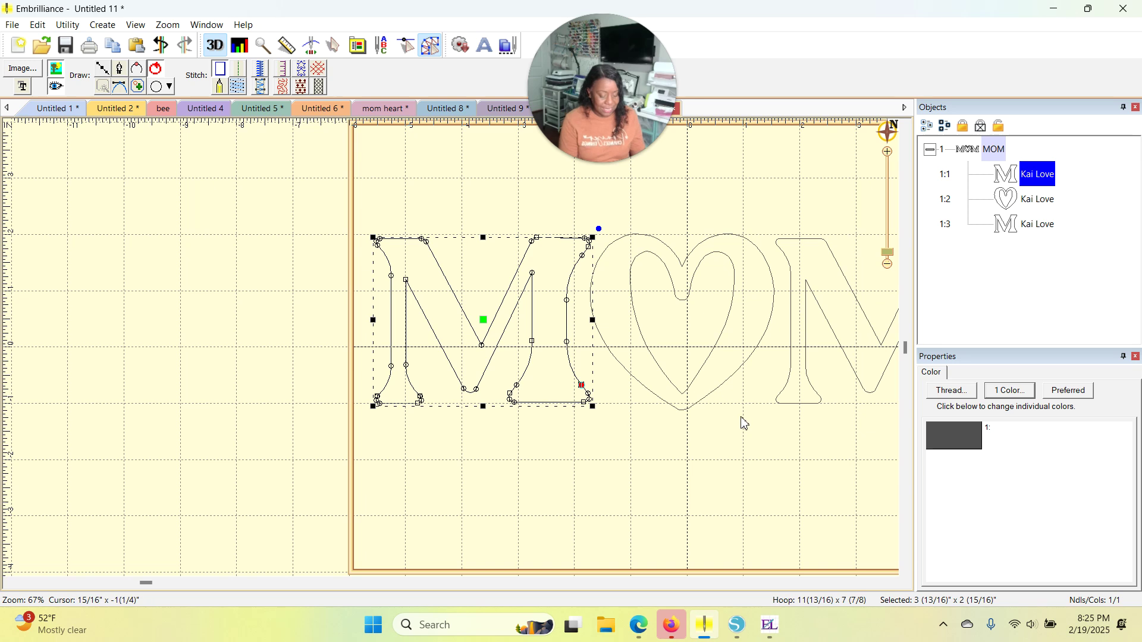
{"action": "left_click_drag", "start_coordinate": [699, 375], "coordinate": [480, 396]}
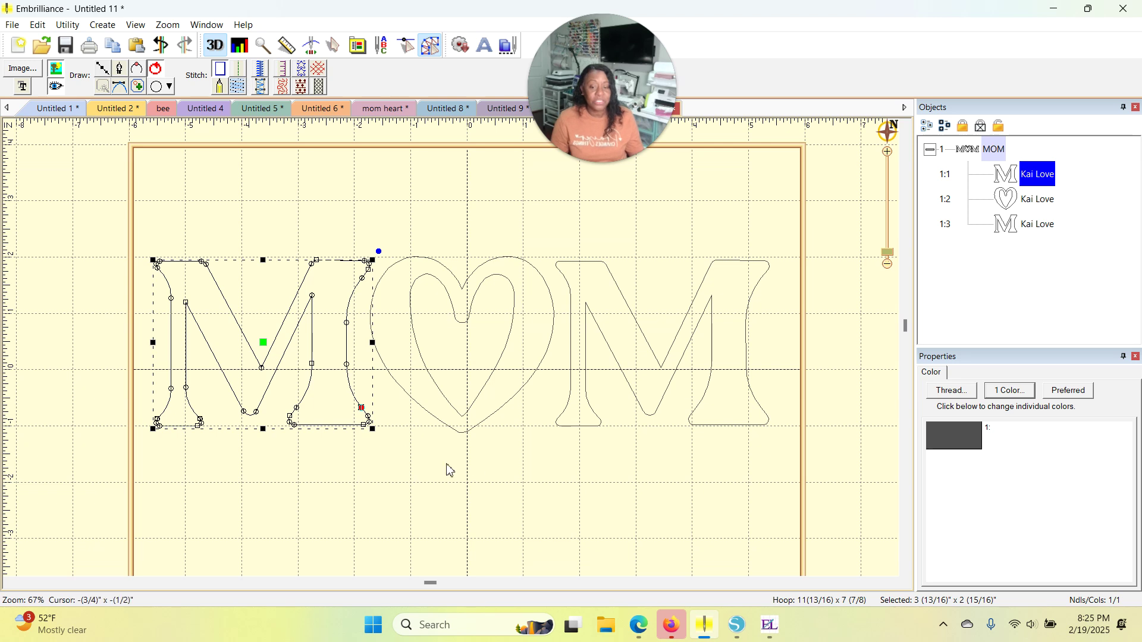
{"action": "left_click", "coordinate": [461, 418]}
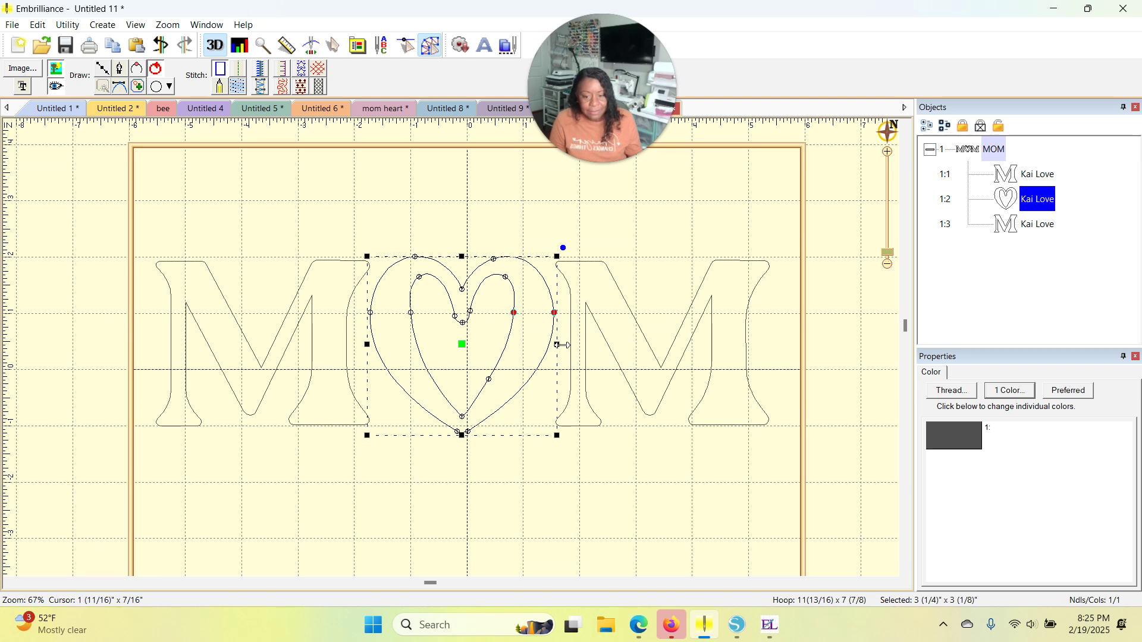
{"action": "left_click", "coordinate": [599, 428]}
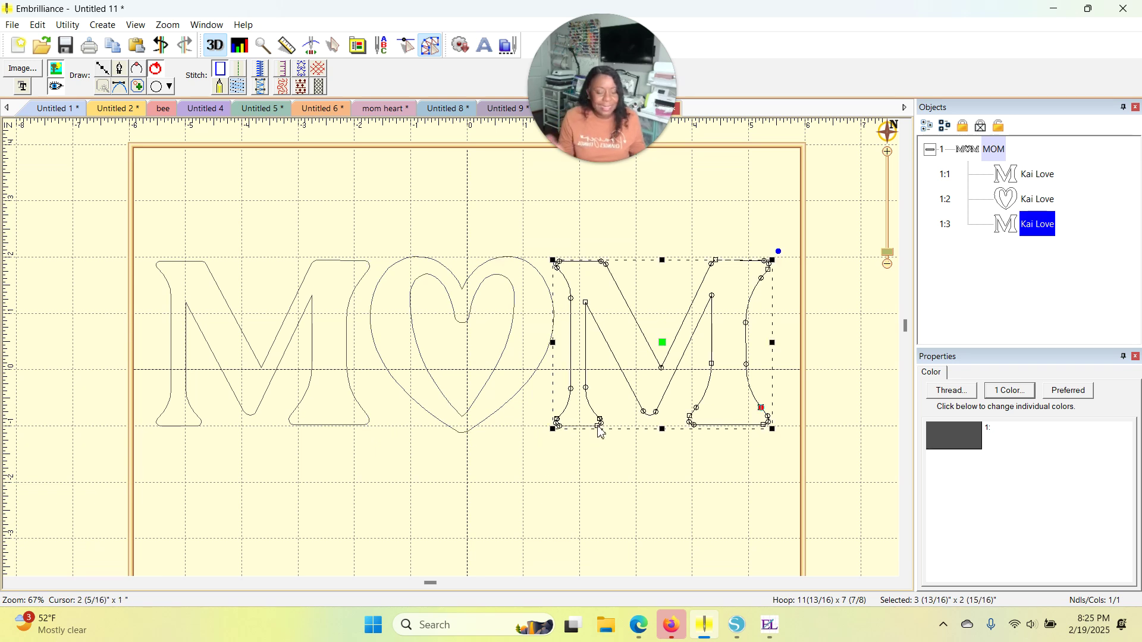
{"action": "left_click", "coordinate": [489, 485]}
{"action": "scroll", "coordinate": [490, 484], "scroll_direction": "down", "scroll_amount": 1}
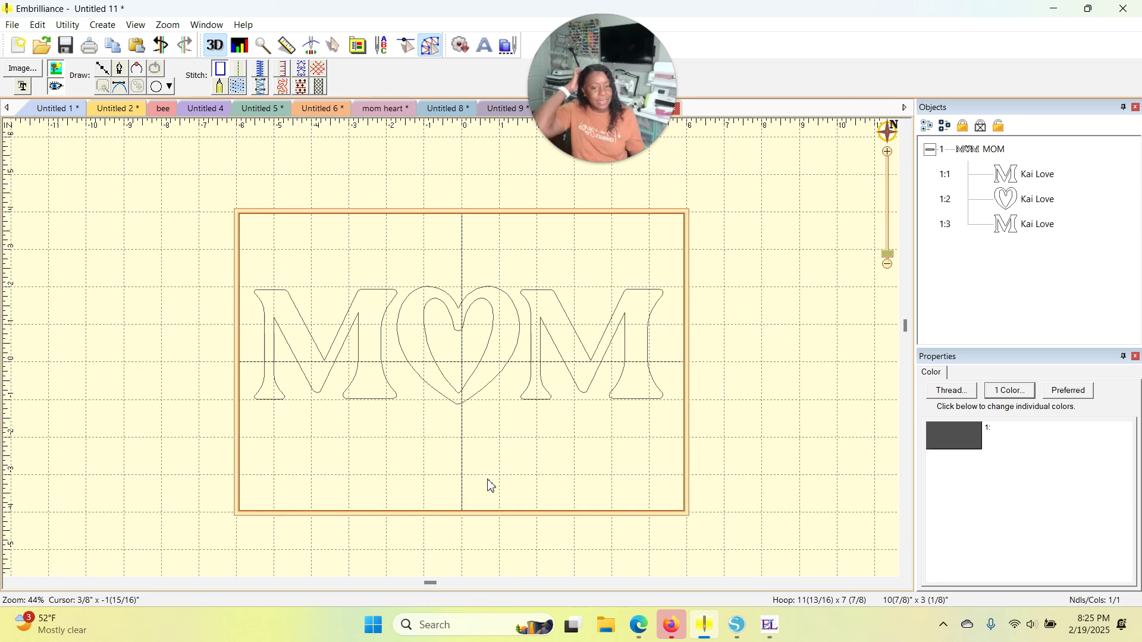
- Convert the left M outline to a Single run stitch
{"action": "left_click", "coordinate": [362, 381]}
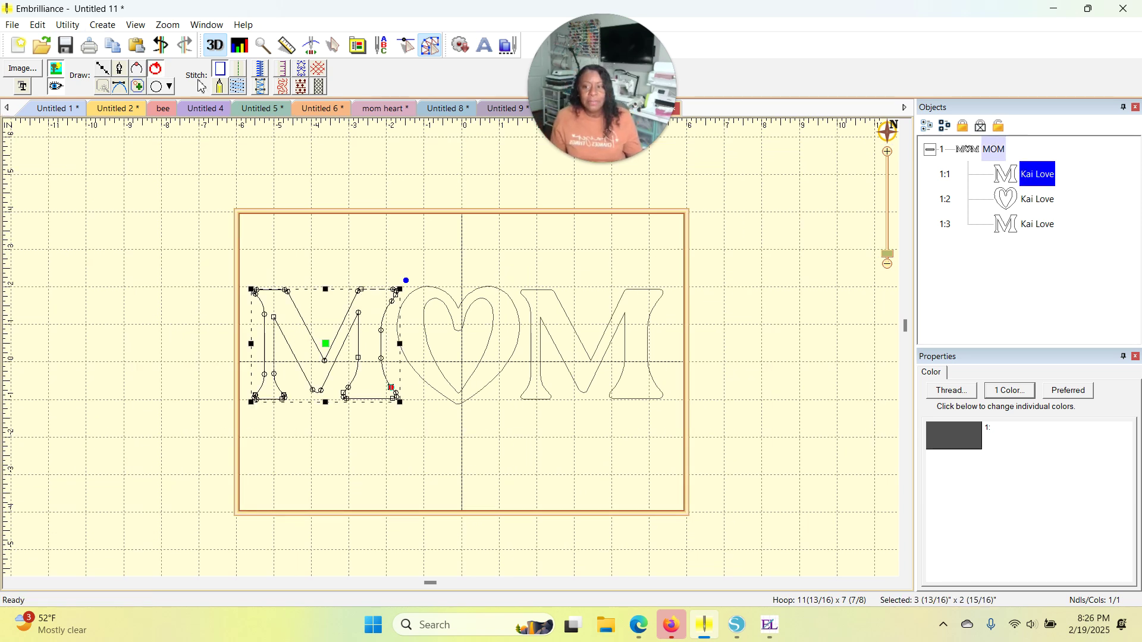
{"action": "left_click", "coordinate": [241, 76]}
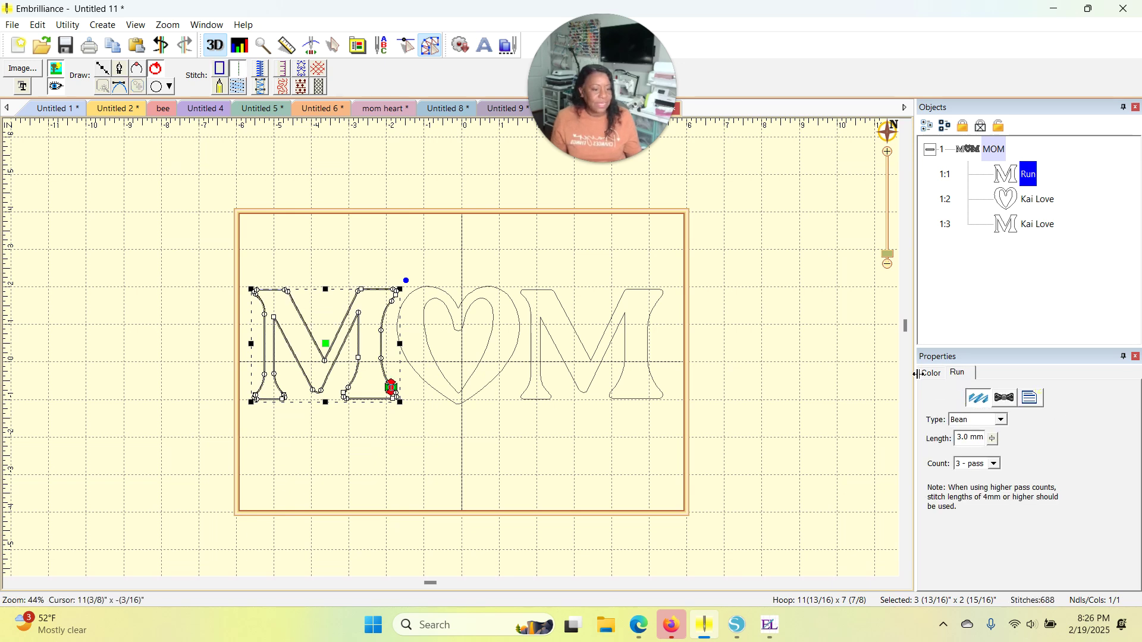
{"action": "left_click", "coordinate": [1004, 422]}
{"action": "left_click", "coordinate": [967, 432]}
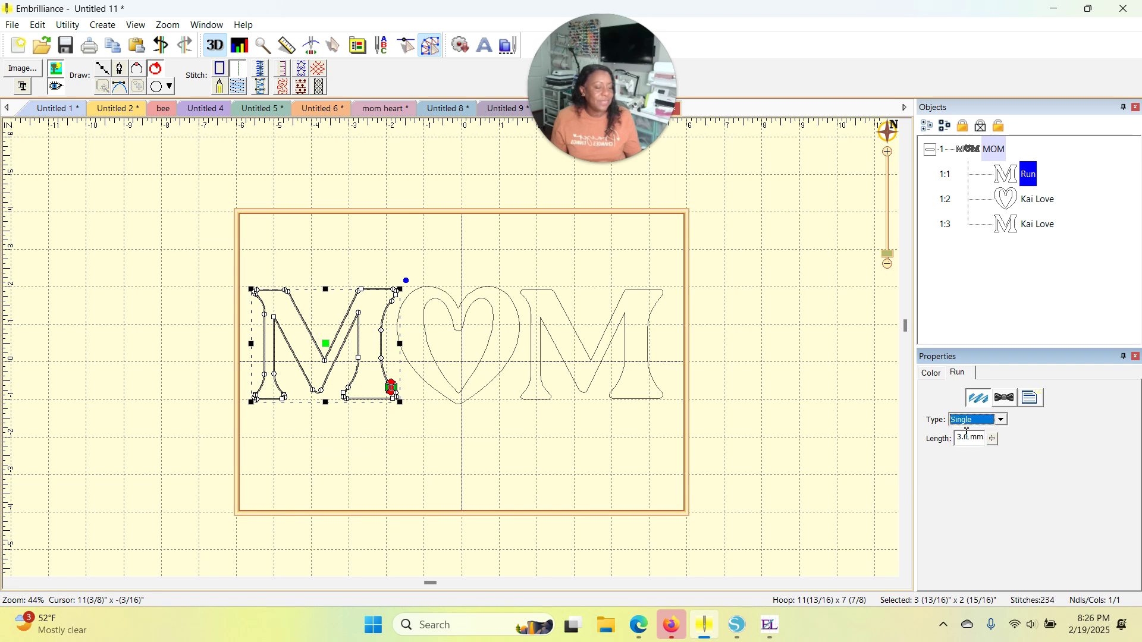
{"action": "left_click", "coordinate": [502, 474]}
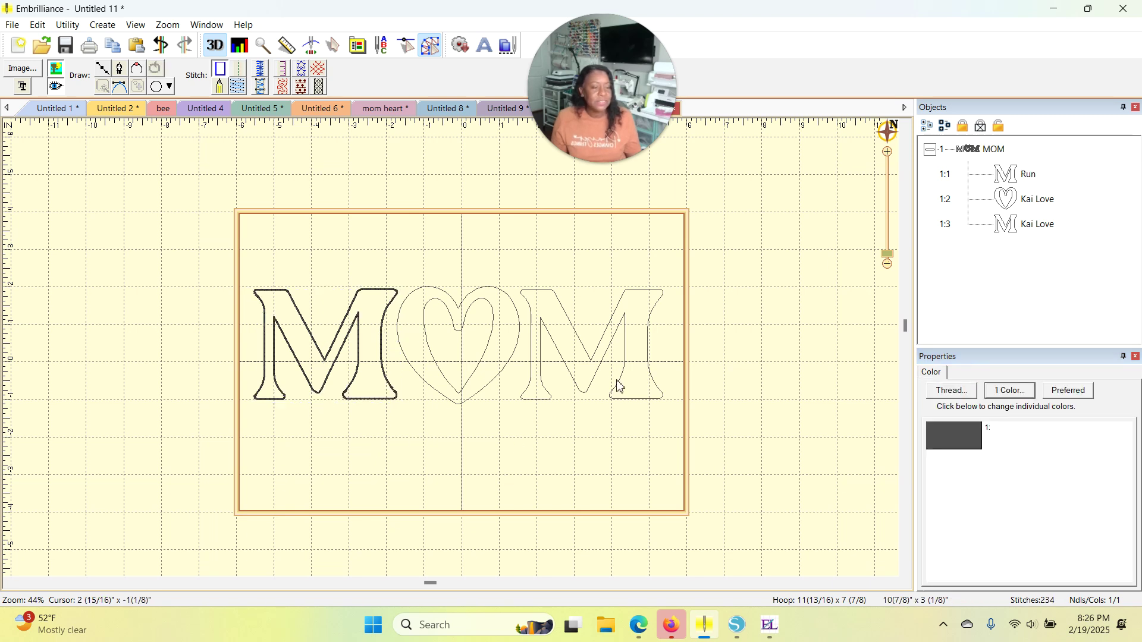
- Convert the heart and right M outlines to run stitches
{"action": "left_click", "coordinate": [1019, 201]}
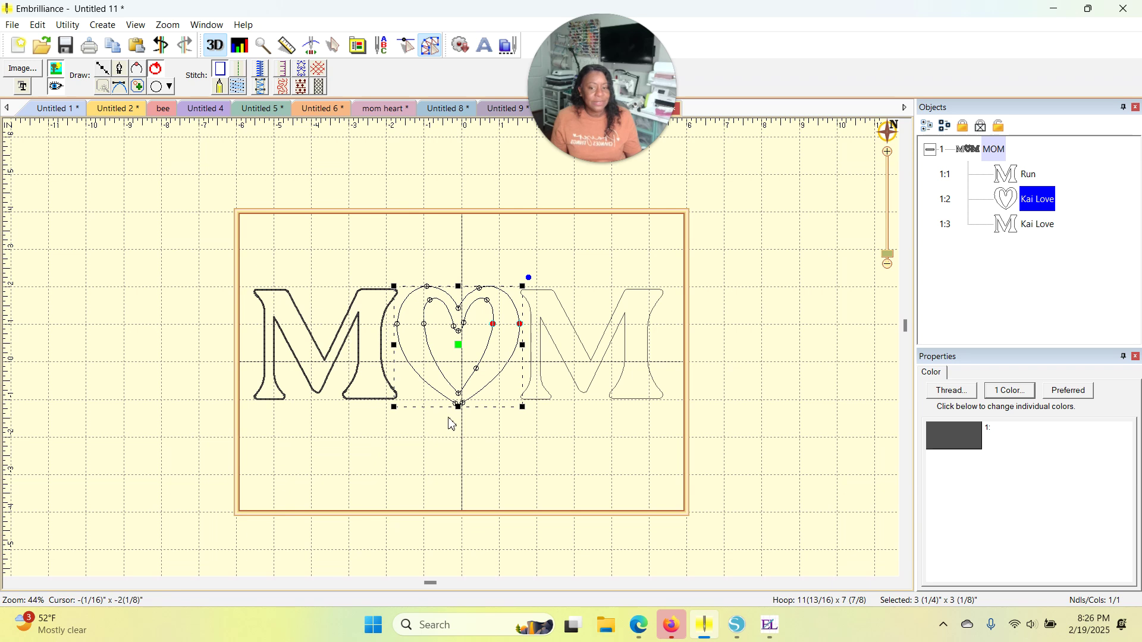
{"action": "left_click", "coordinate": [240, 72]}
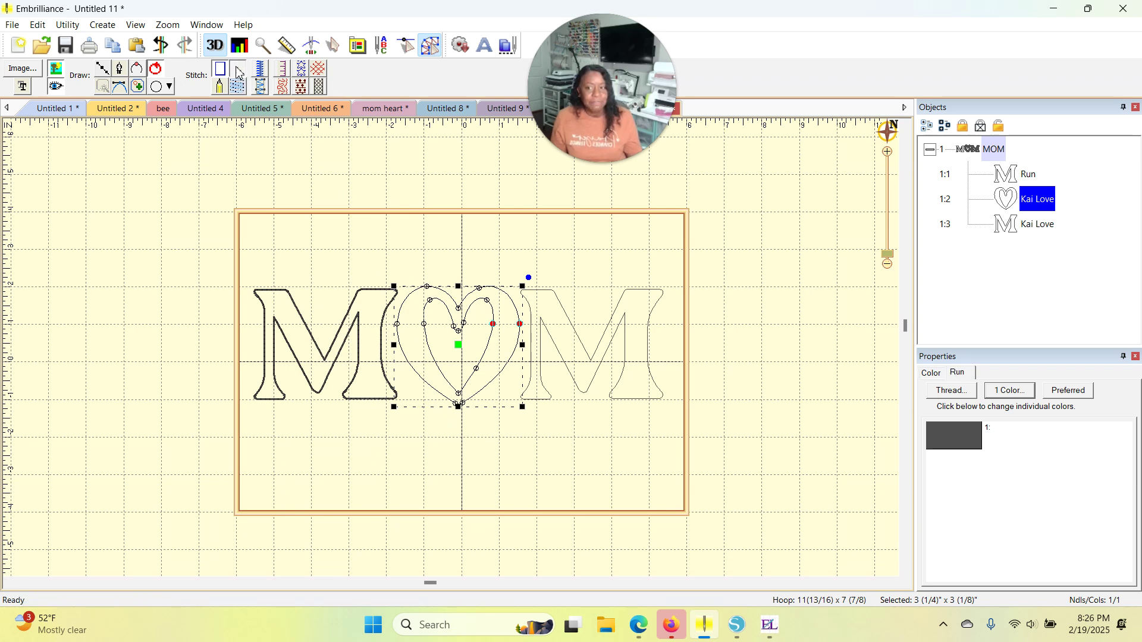
{"action": "left_click", "coordinate": [609, 346]}
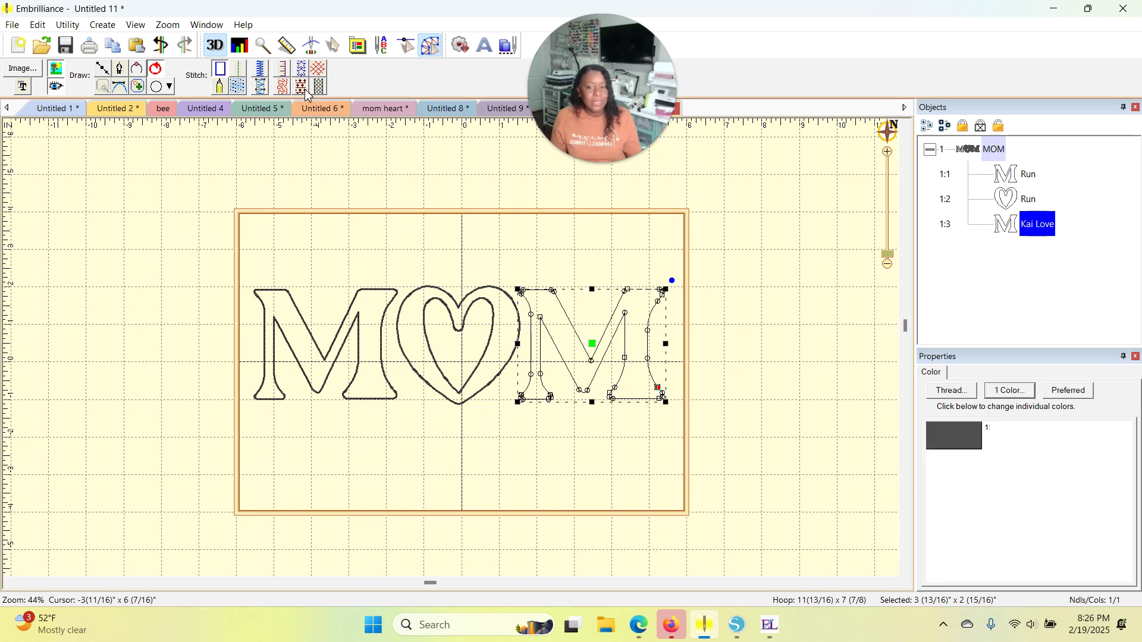
{"action": "left_click", "coordinate": [239, 70]}
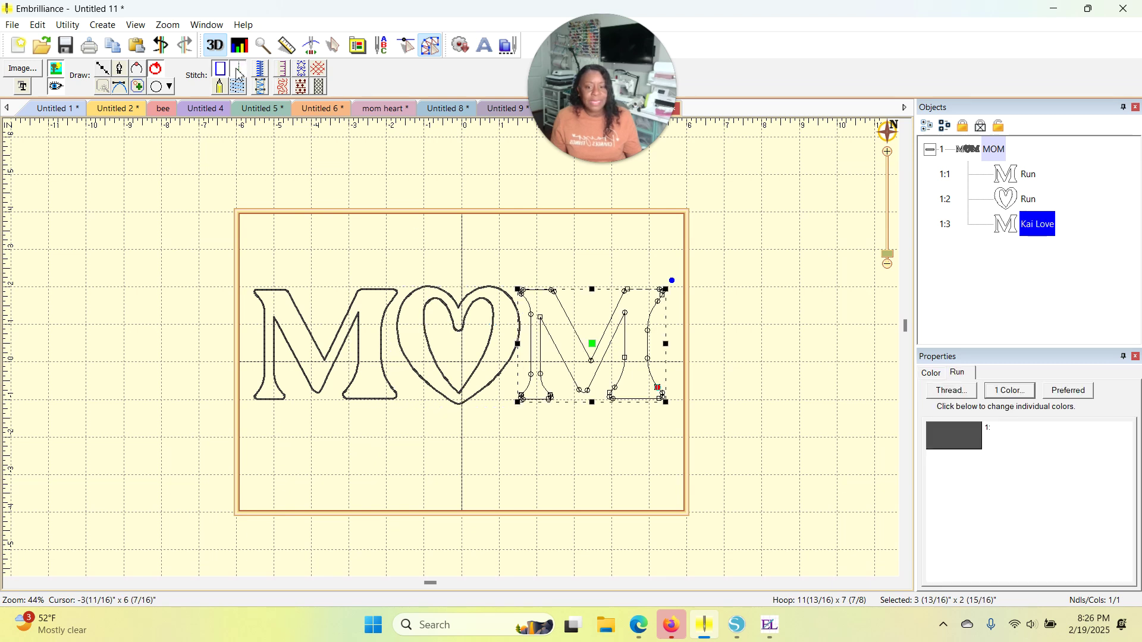
{"action": "left_click", "coordinate": [641, 333]}
- Set the run type of the heart and right M to Single
{"action": "left_click", "coordinate": [512, 365]}
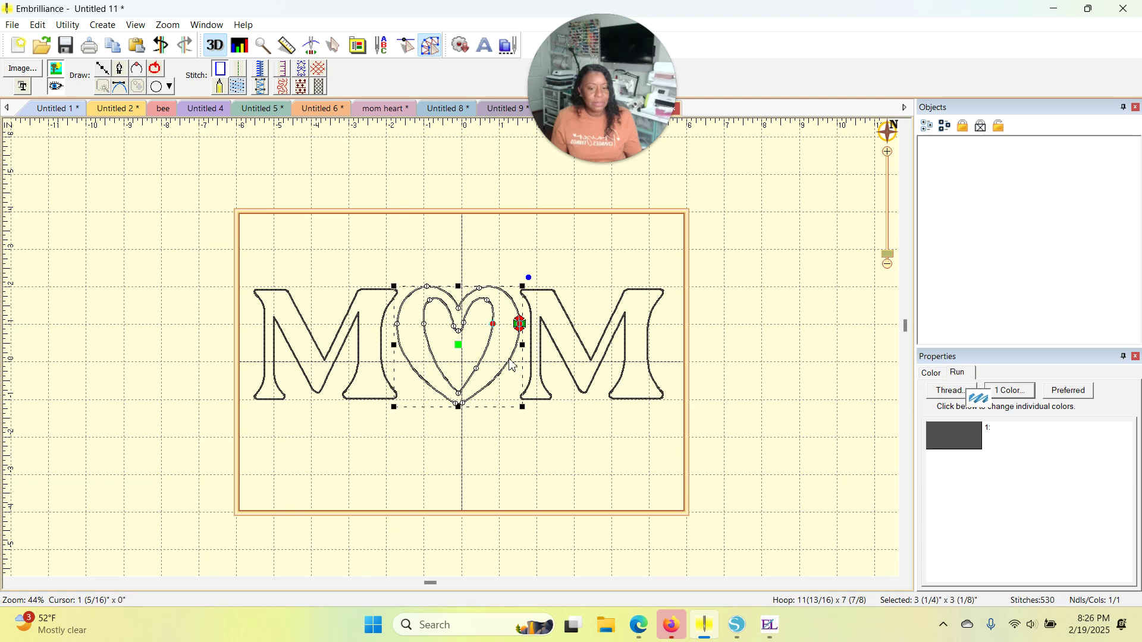
{"action": "left_click", "coordinate": [1002, 420]}
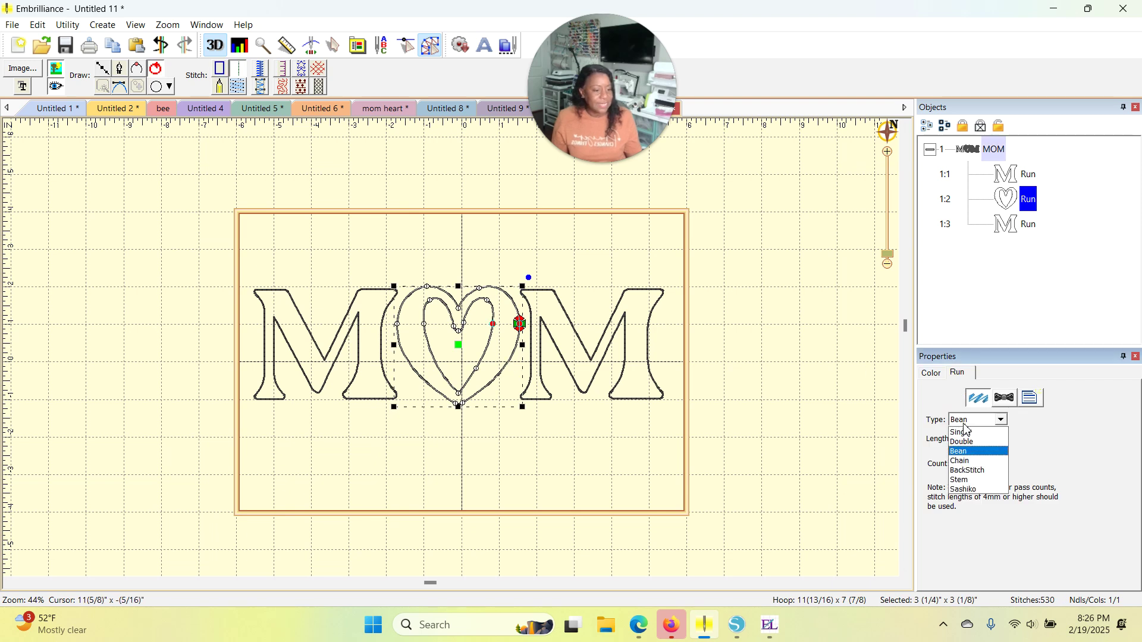
{"action": "left_click", "coordinate": [961, 433]}
{"action": "left_click", "coordinate": [587, 432]}
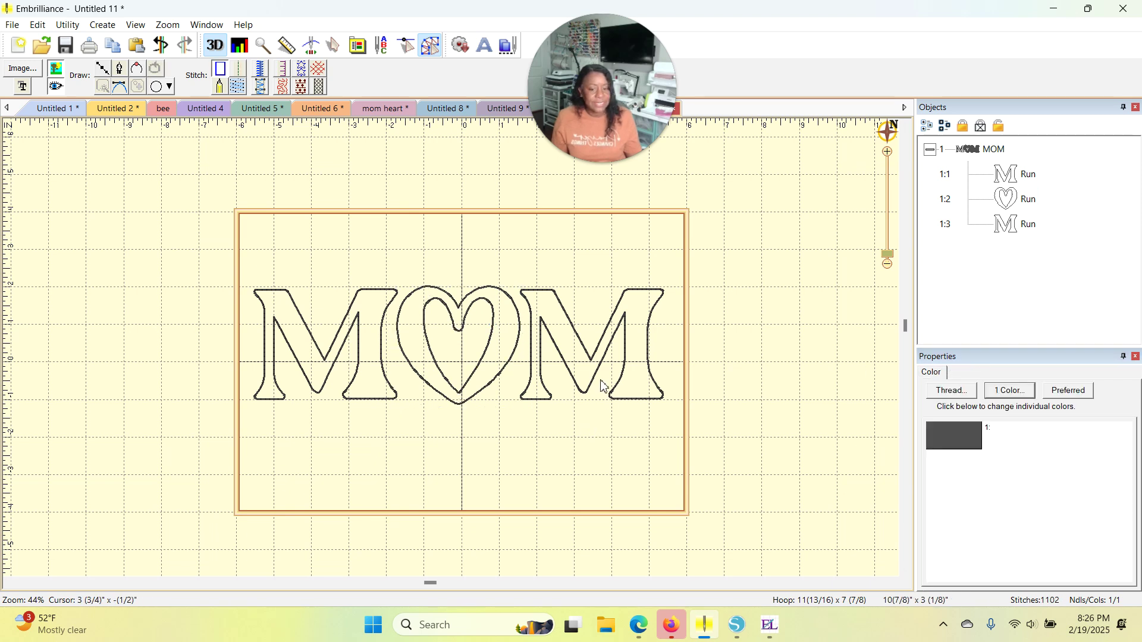
{"action": "left_click", "coordinate": [598, 379]}
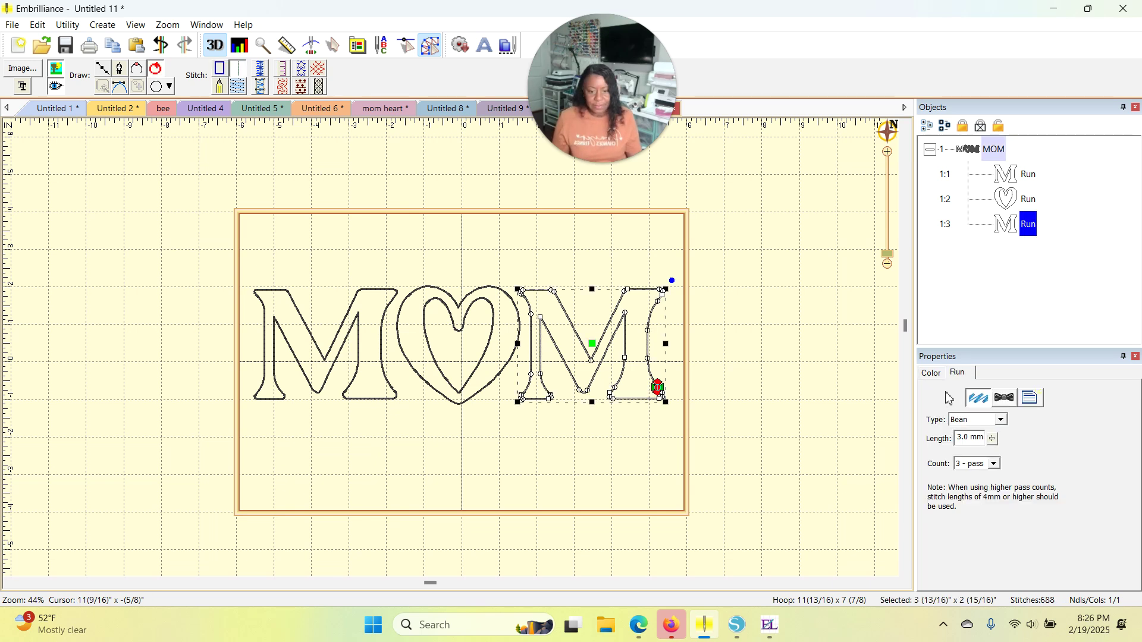
{"action": "left_click", "coordinate": [1003, 420]}
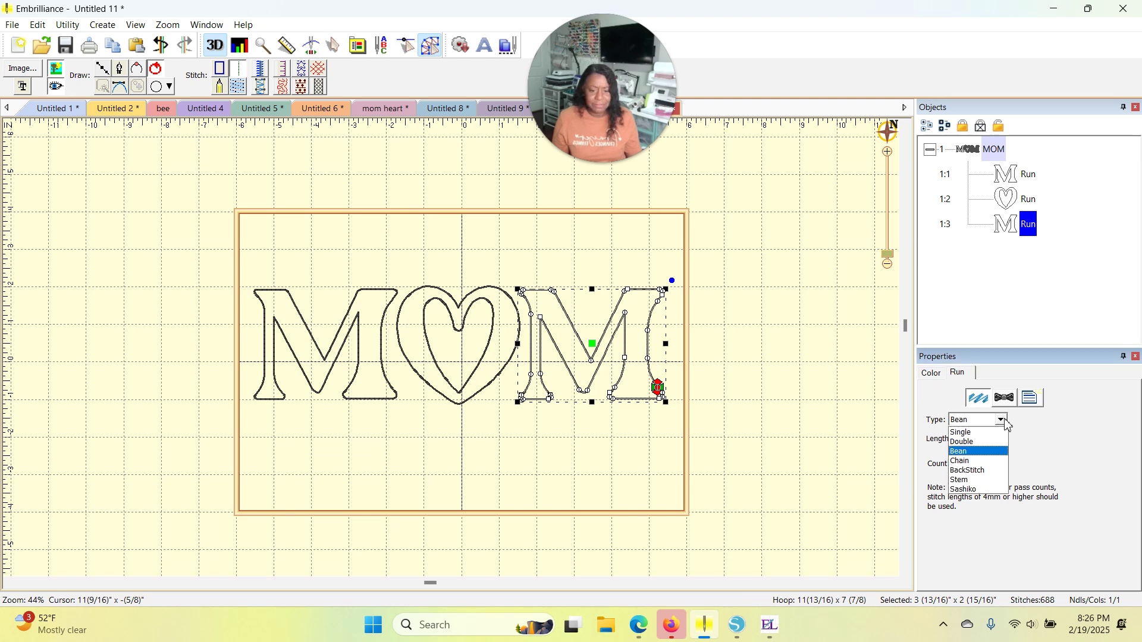
{"action": "left_click", "coordinate": [974, 433]}
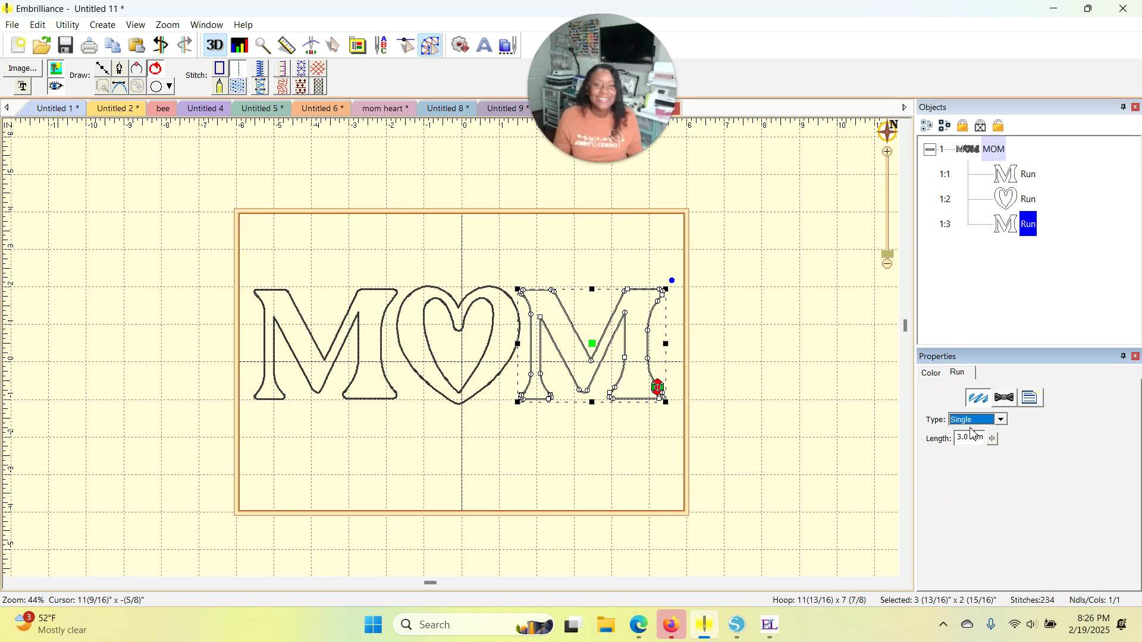
{"action": "left_click", "coordinate": [774, 422]}
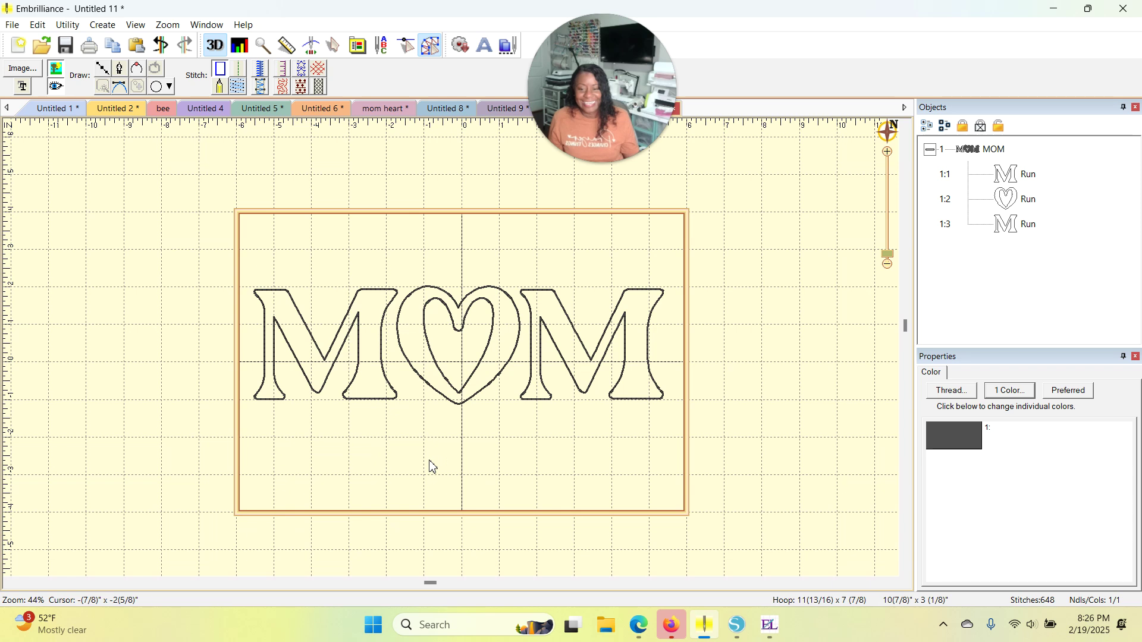
{"action": "scroll", "coordinate": [449, 462], "scroll_direction": "up", "scroll_amount": 2}
{"action": "scroll", "coordinate": [449, 465], "scroll_direction": "down", "scroll_amount": 1}
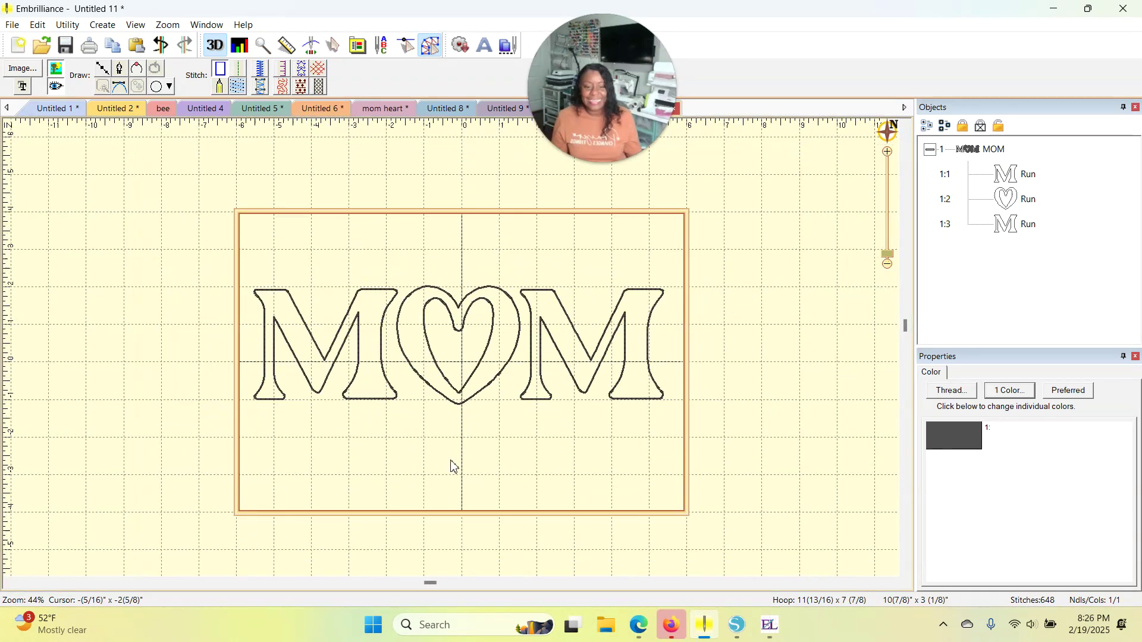
{"action": "scroll", "coordinate": [450, 466], "scroll_direction": "up", "scroll_amount": 3}
{"action": "scroll", "coordinate": [452, 467], "scroll_direction": "down", "scroll_amount": 2}
- Select the MOM group with both M run outlines and the heart
{"action": "scroll", "coordinate": [453, 467], "scroll_direction": "down", "scroll_amount": 1}
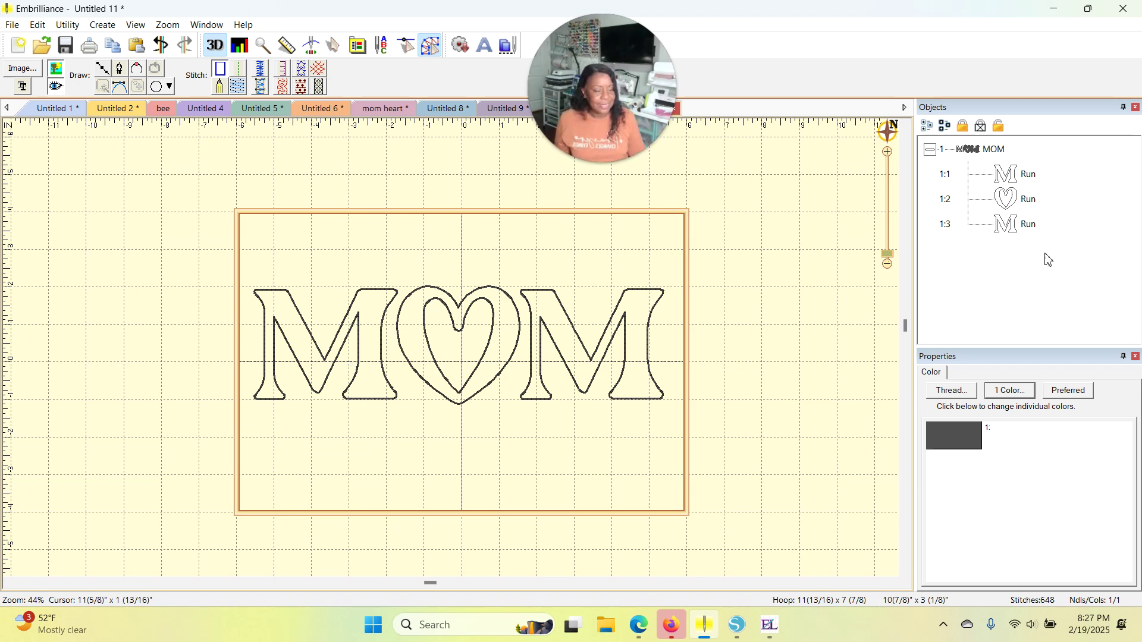
{"action": "left_click_drag", "start_coordinate": [1055, 254], "coordinate": [965, 253]}
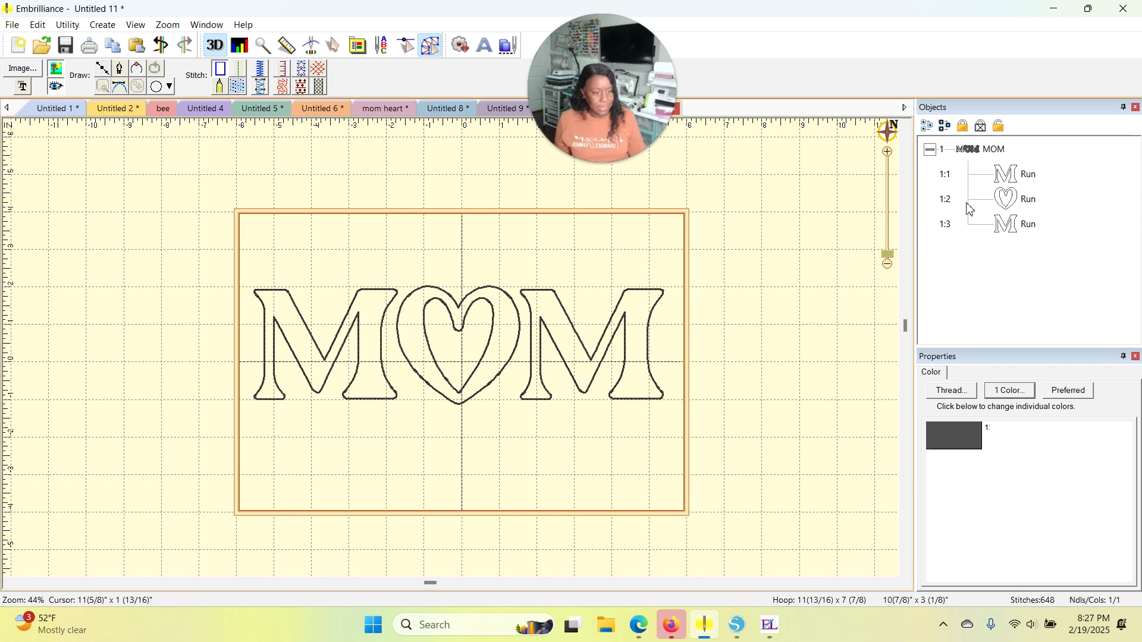
{"action": "left_click", "coordinate": [987, 149]}
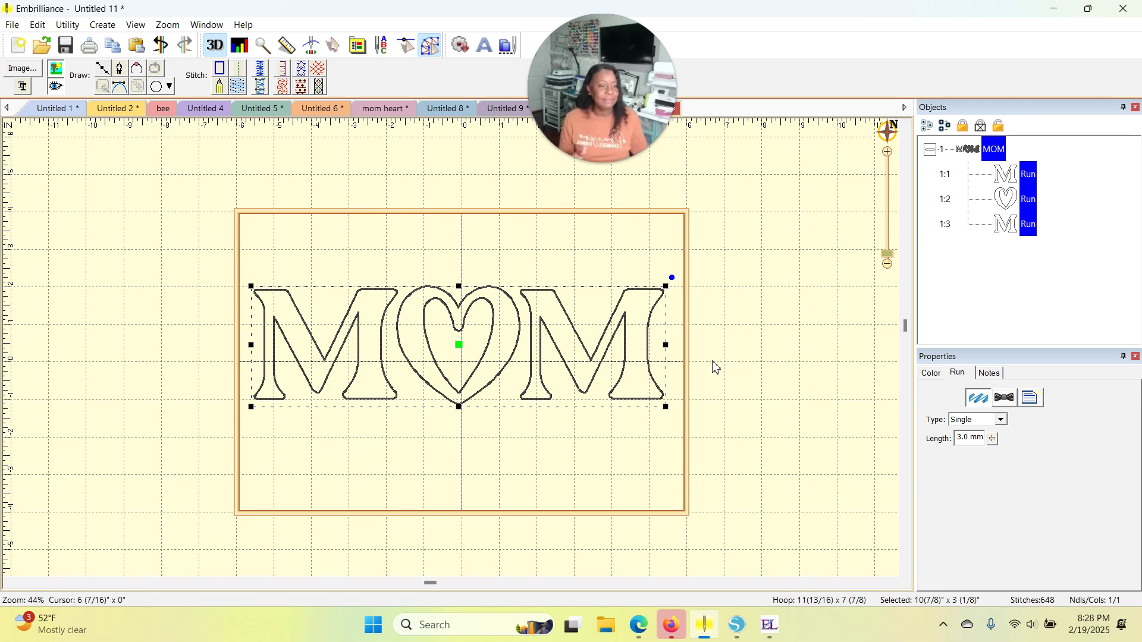
- Paste a copy of the MOM outline and color it Madeira 1248 Lime Green
{"action": "left_click", "coordinate": [136, 49]}
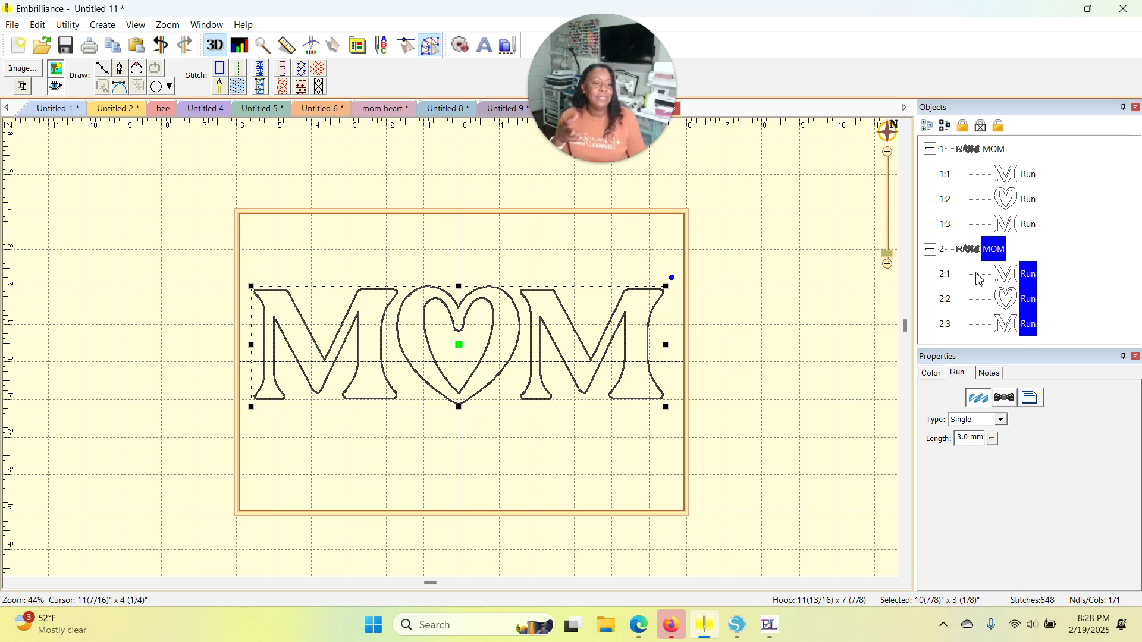
{"action": "left_click", "coordinate": [932, 374]}
{"action": "left_click", "coordinate": [967, 446]}
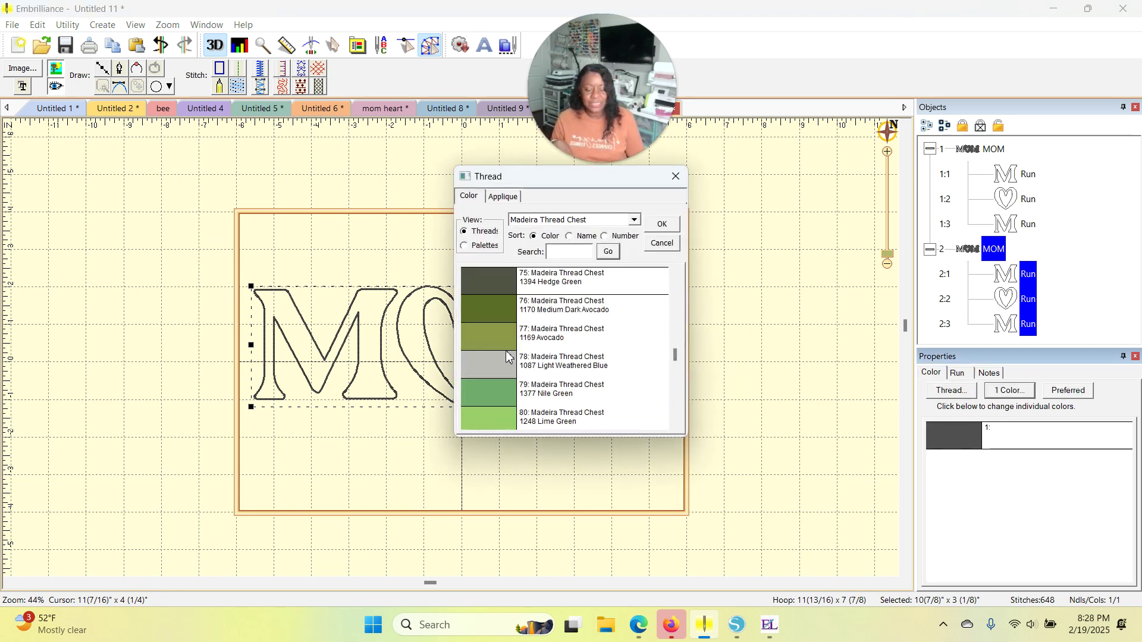
{"action": "scroll", "coordinate": [502, 352], "scroll_direction": "down", "scroll_amount": 1}
{"action": "left_click", "coordinate": [491, 329]}
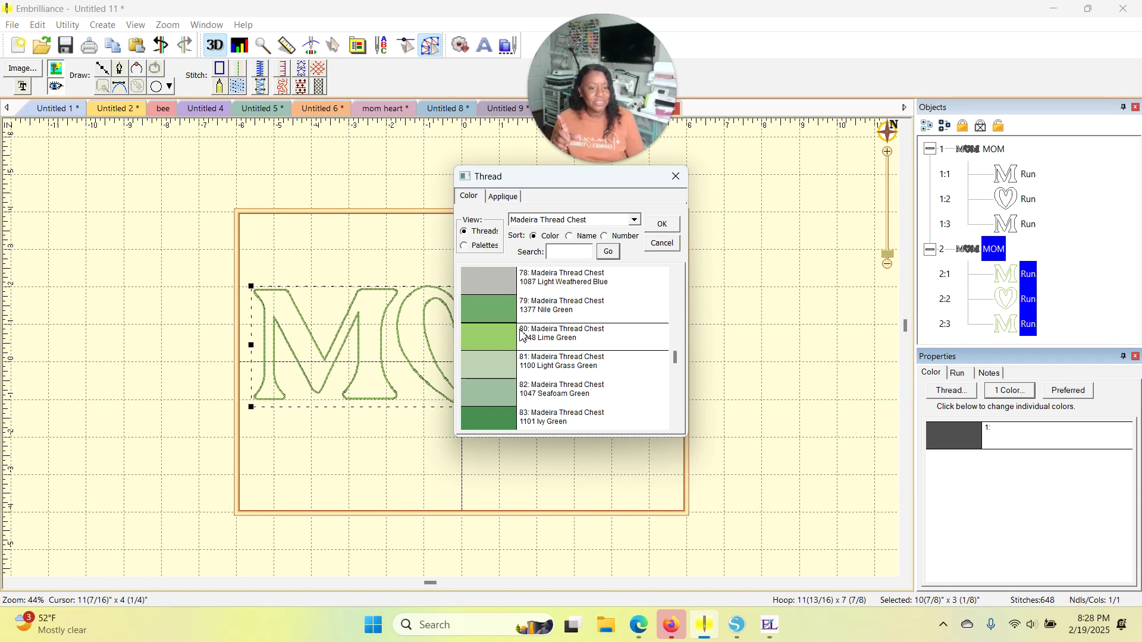
{"action": "left_click", "coordinate": [663, 226]}
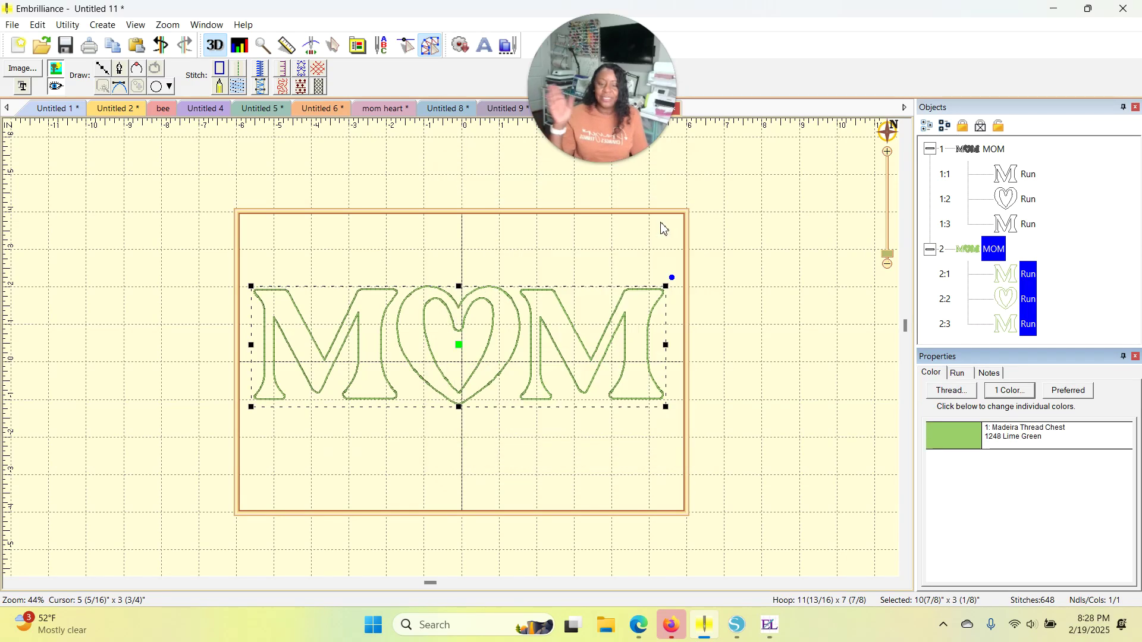
- Copy the lime green MOM group and paste it as a third object group
{"action": "right_click", "coordinate": [754, 260]}
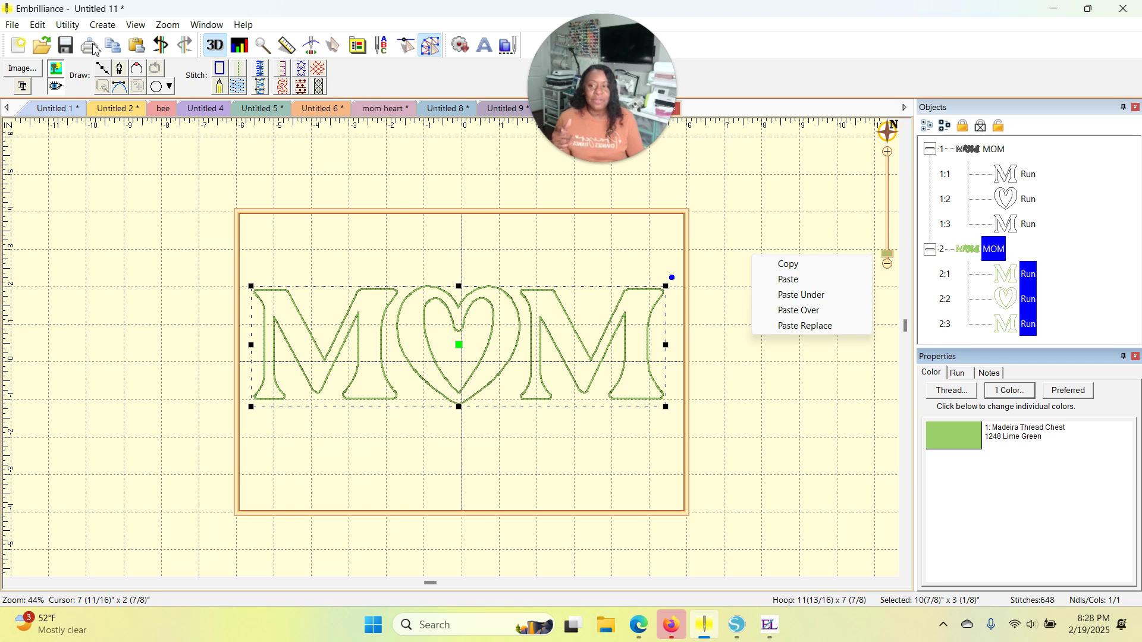
{"action": "left_click", "coordinate": [751, 379]}
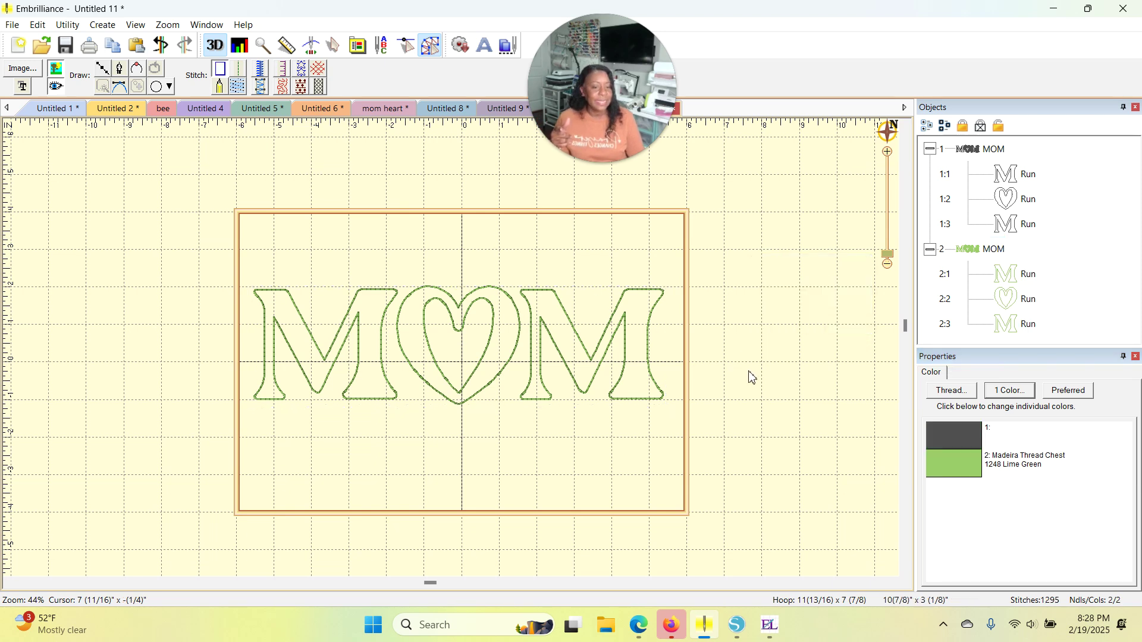
{"action": "left_click", "coordinate": [964, 254]}
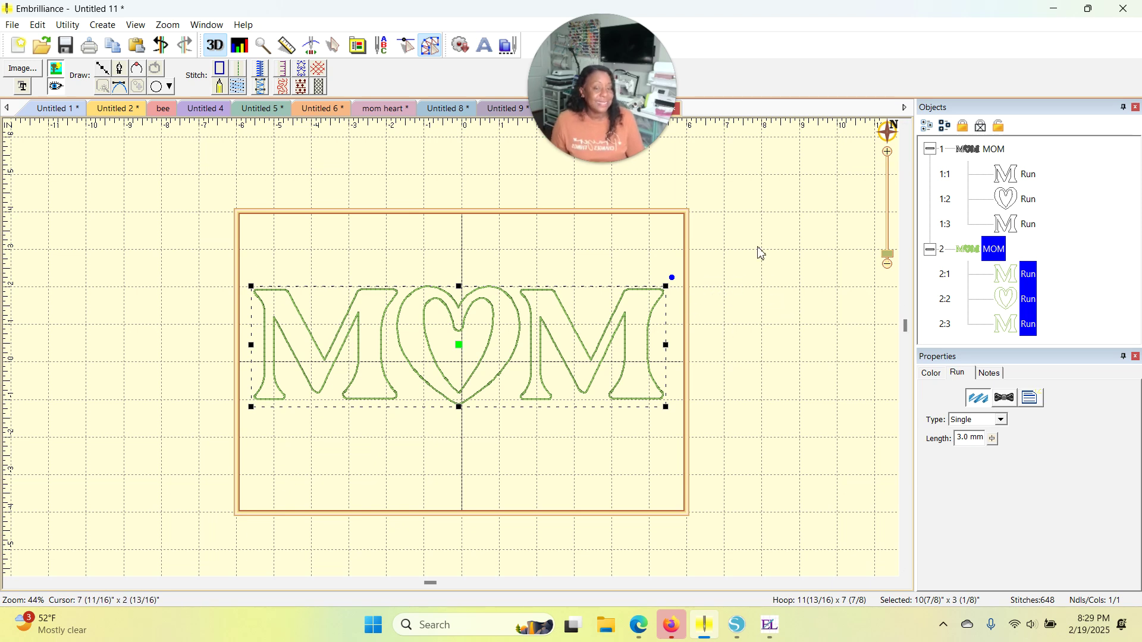
{"action": "right_click", "coordinate": [720, 300]}
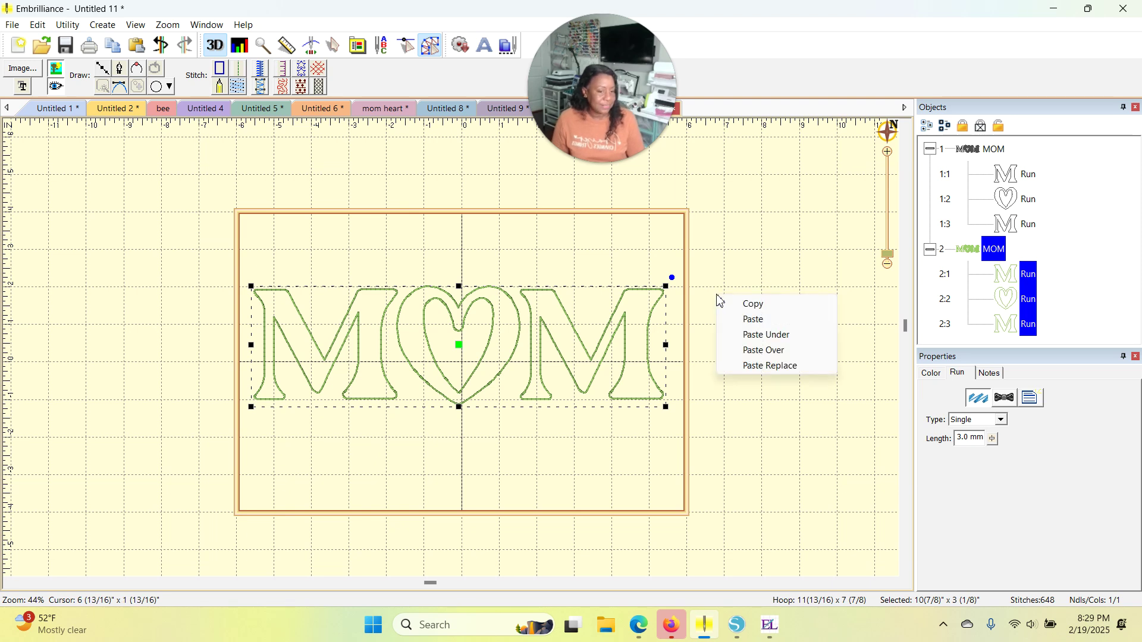
{"action": "left_click", "coordinate": [765, 306]}
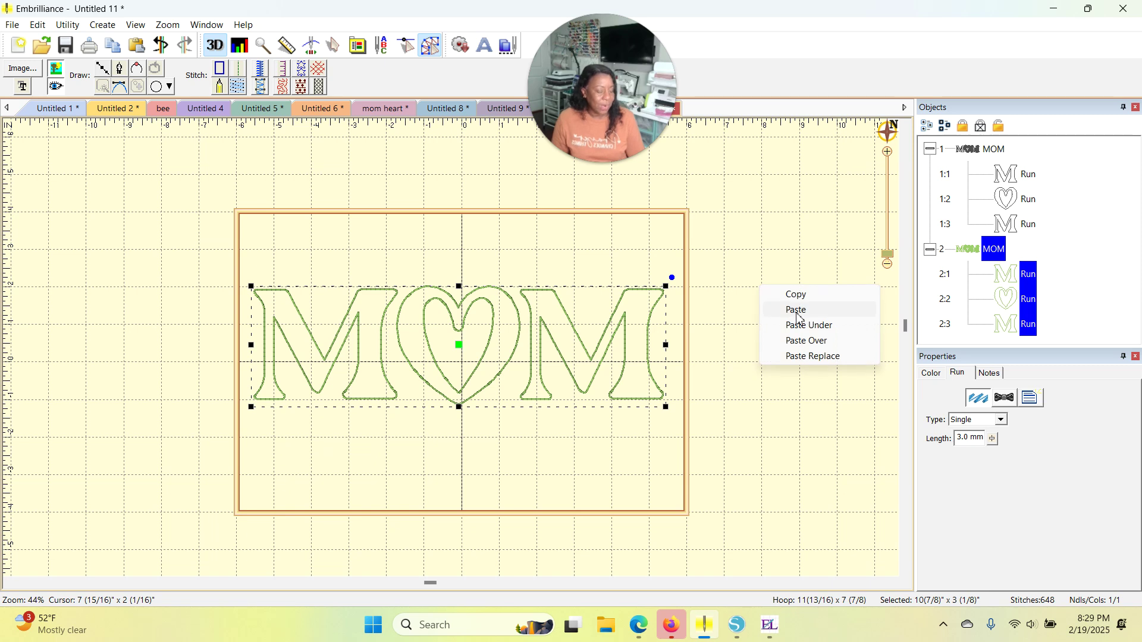
{"action": "left_click", "coordinate": [798, 315]}
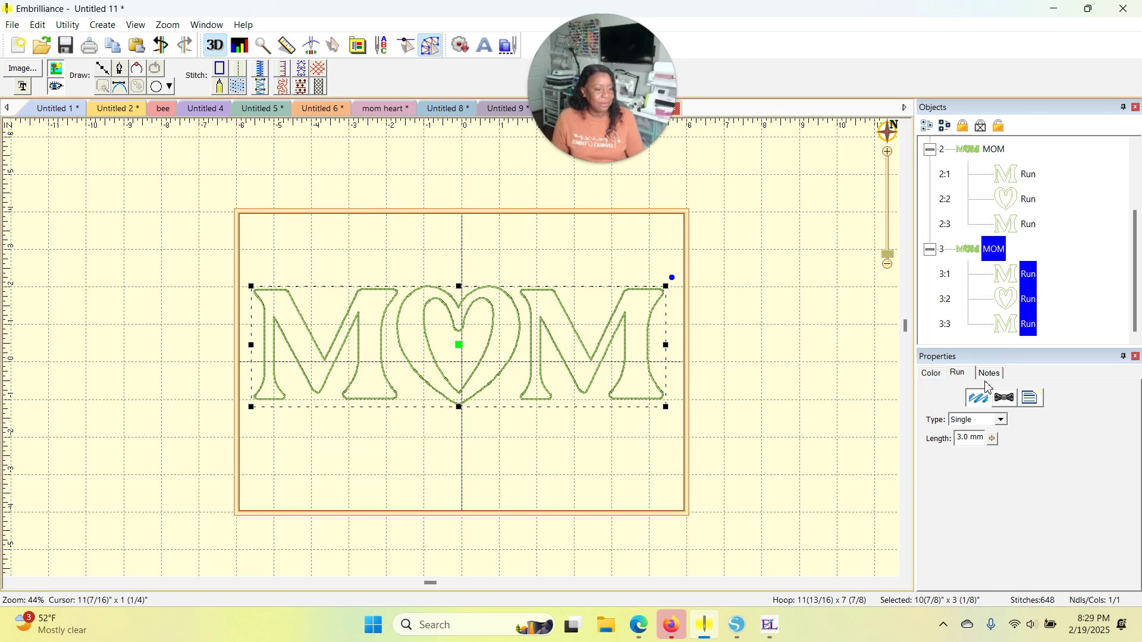
- Make the third MOM copy a satin border threaded in 98: 1094 Medium Turquoise
{"action": "left_click", "coordinate": [262, 72]}
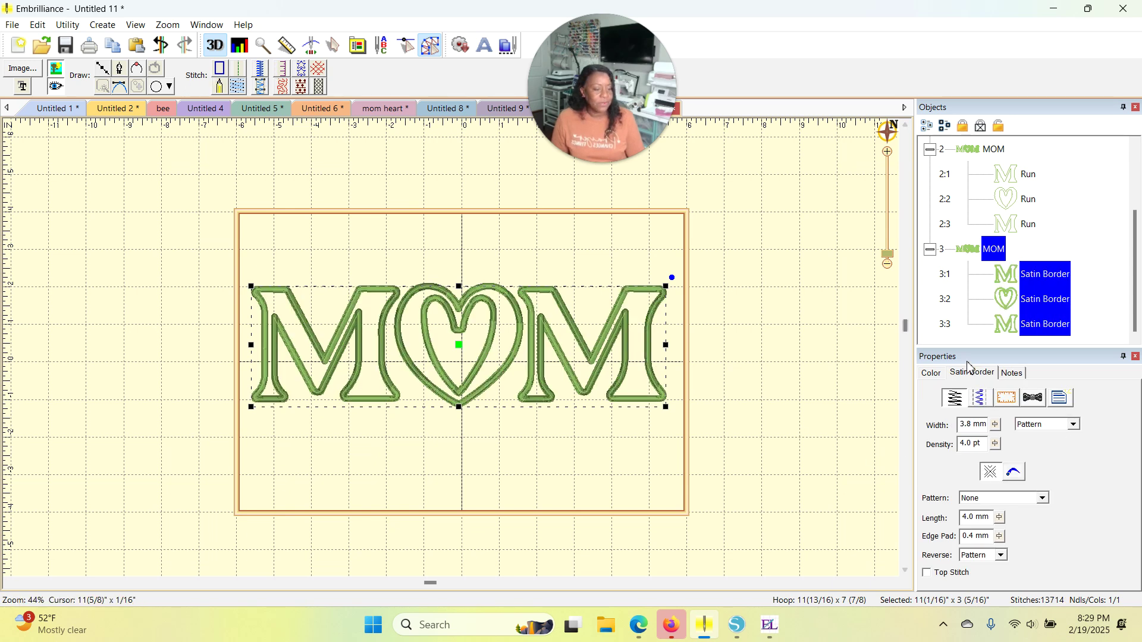
{"action": "left_click", "coordinate": [934, 377]}
{"action": "left_click", "coordinate": [963, 439]}
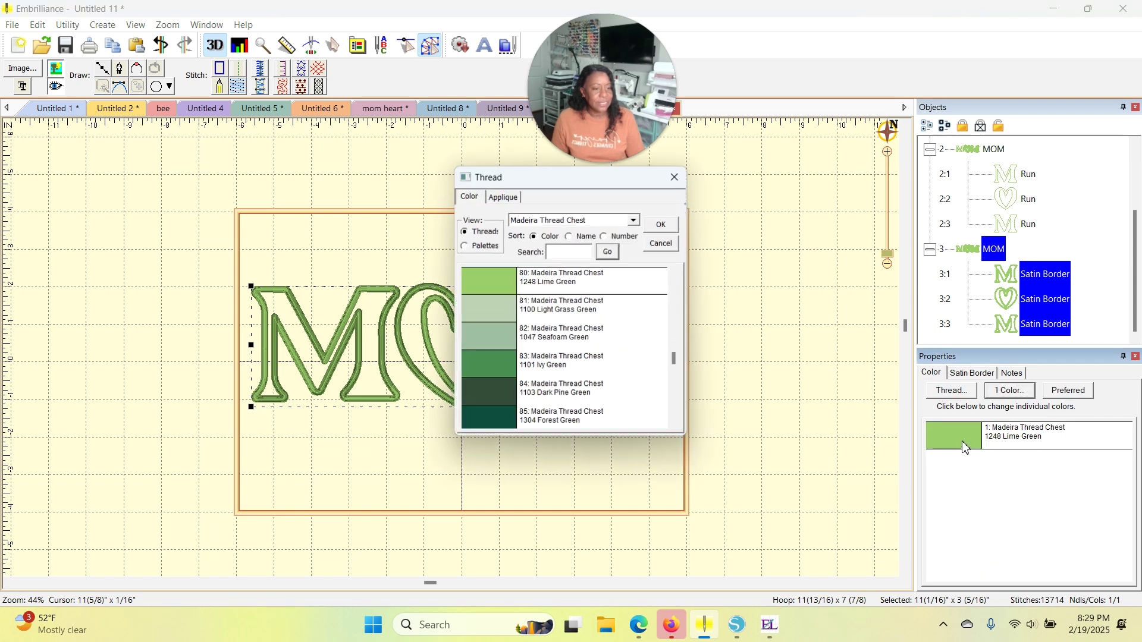
{"action": "scroll", "coordinate": [559, 363], "scroll_direction": "down", "scroll_amount": 3}
{"action": "left_click", "coordinate": [489, 366]}
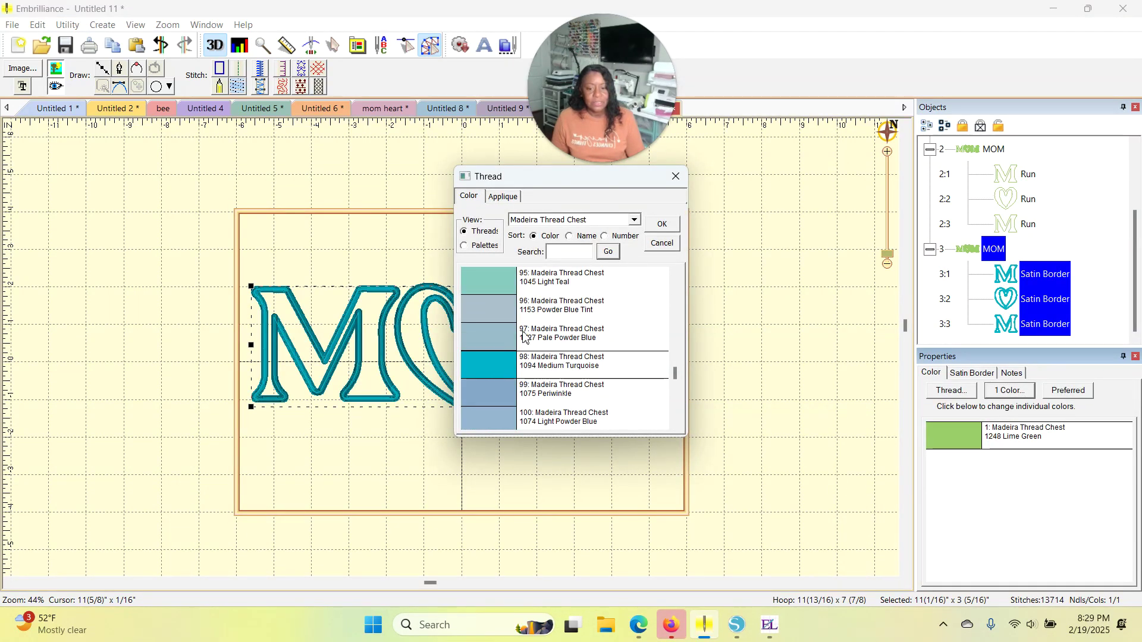
{"action": "left_click", "coordinate": [662, 225]}
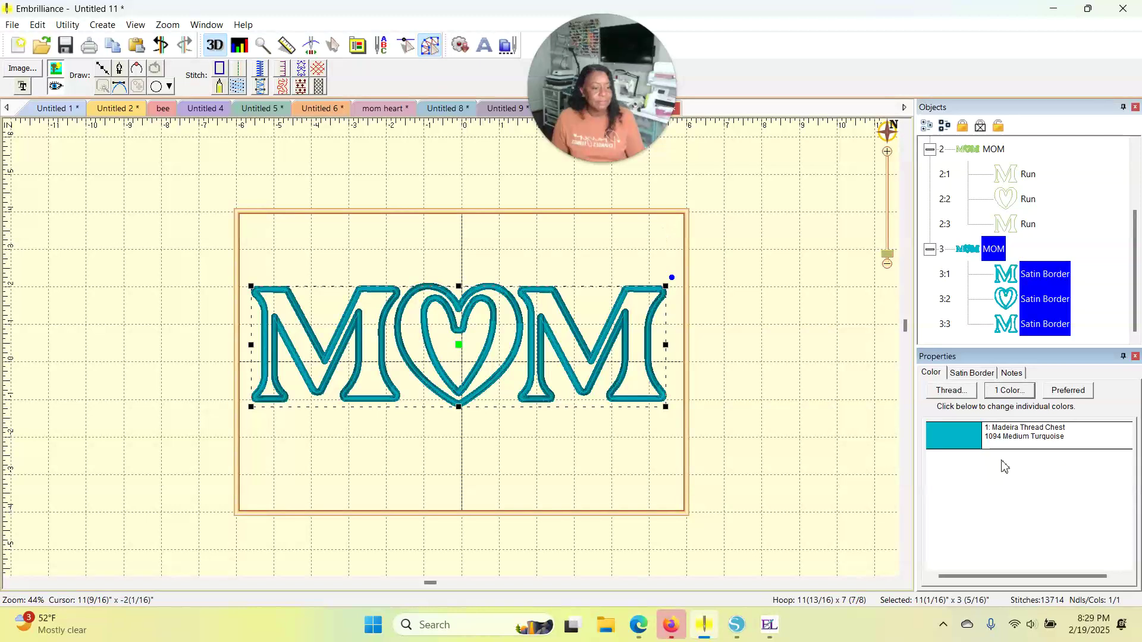
{"action": "left_click", "coordinate": [968, 373]}
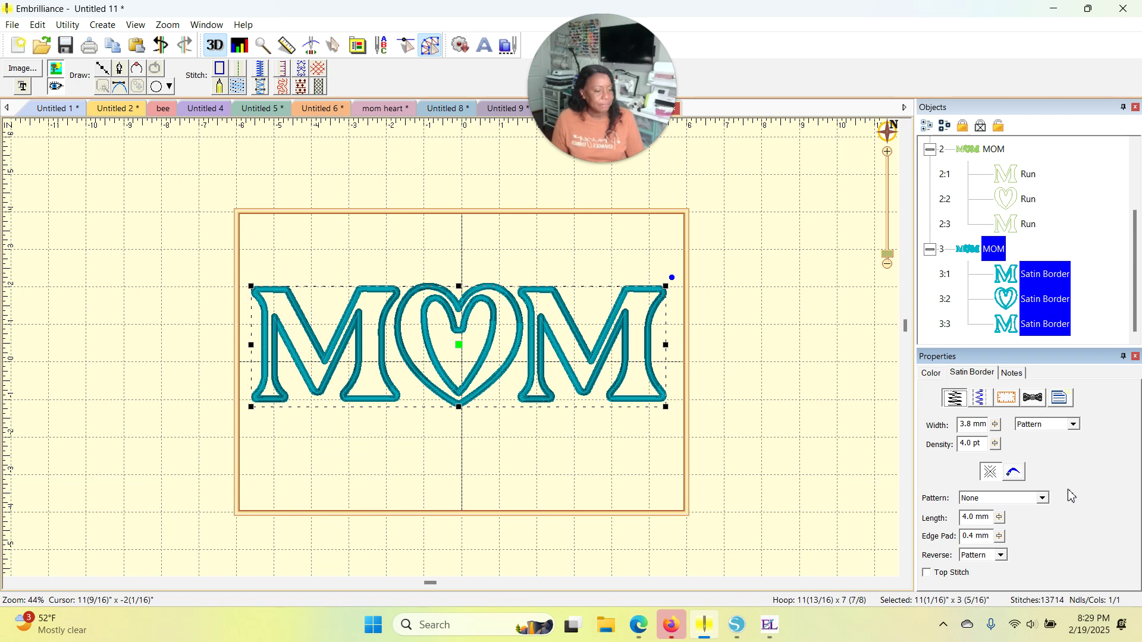
{"action": "left_click", "coordinate": [807, 392]}
{"action": "scroll", "coordinate": [805, 387], "scroll_direction": "down", "scroll_amount": 2}
{"action": "scroll", "coordinate": [805, 387], "scroll_direction": "up", "scroll_amount": 4}
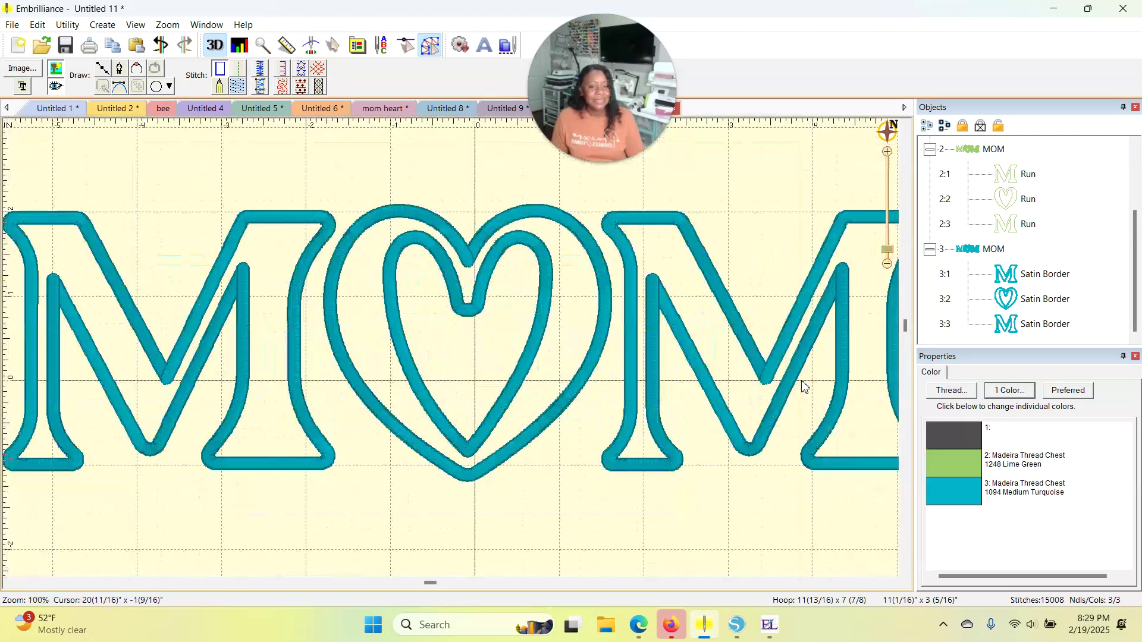
{"action": "scroll", "coordinate": [805, 387], "scroll_direction": "down", "scroll_amount": 1}
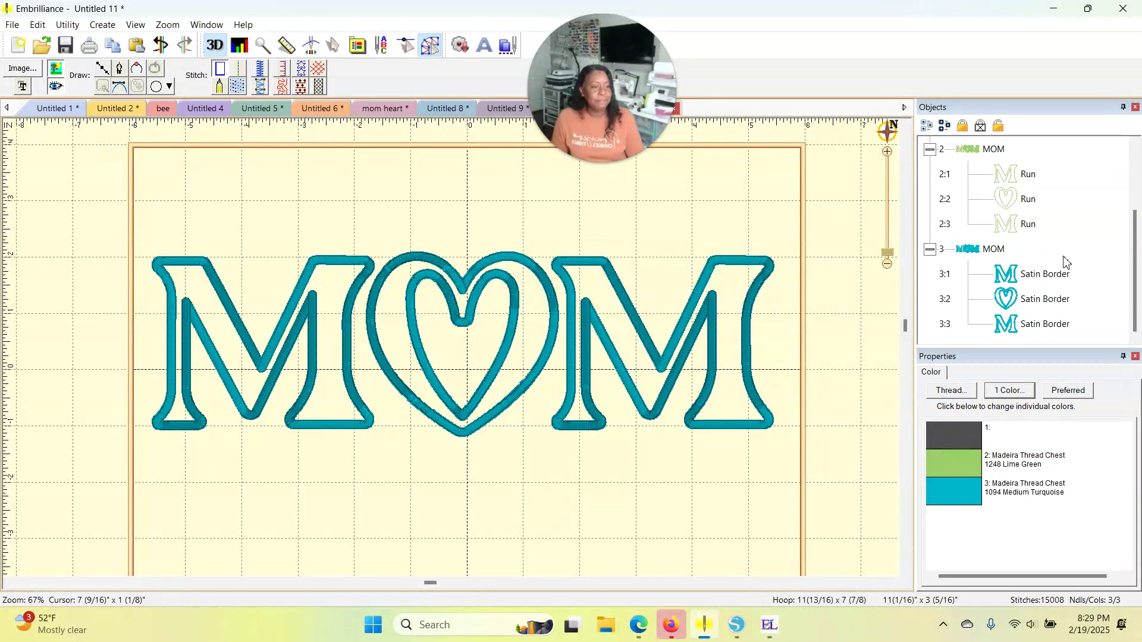
{"action": "scroll", "coordinate": [1035, 245], "scroll_direction": "up", "scroll_amount": 2}
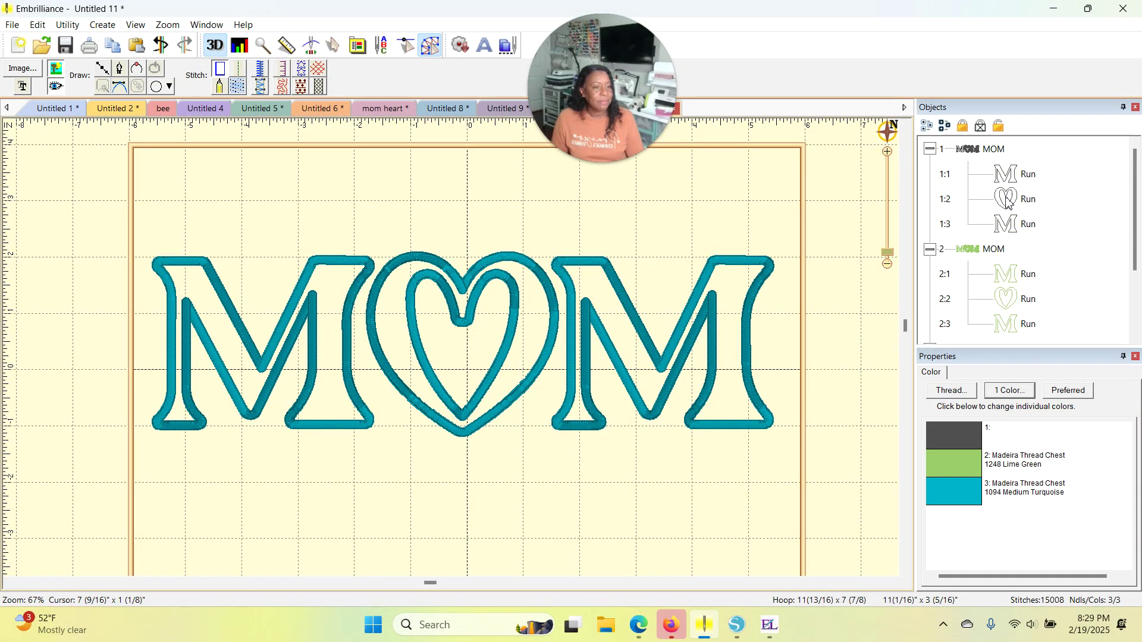
{"action": "scroll", "coordinate": [1008, 202], "scroll_direction": "down", "scroll_amount": 1}
{"action": "scroll", "coordinate": [1012, 211], "scroll_direction": "up", "scroll_amount": 1}
{"action": "scroll", "coordinate": [1035, 265], "scroll_direction": "down", "scroll_amount": 1}
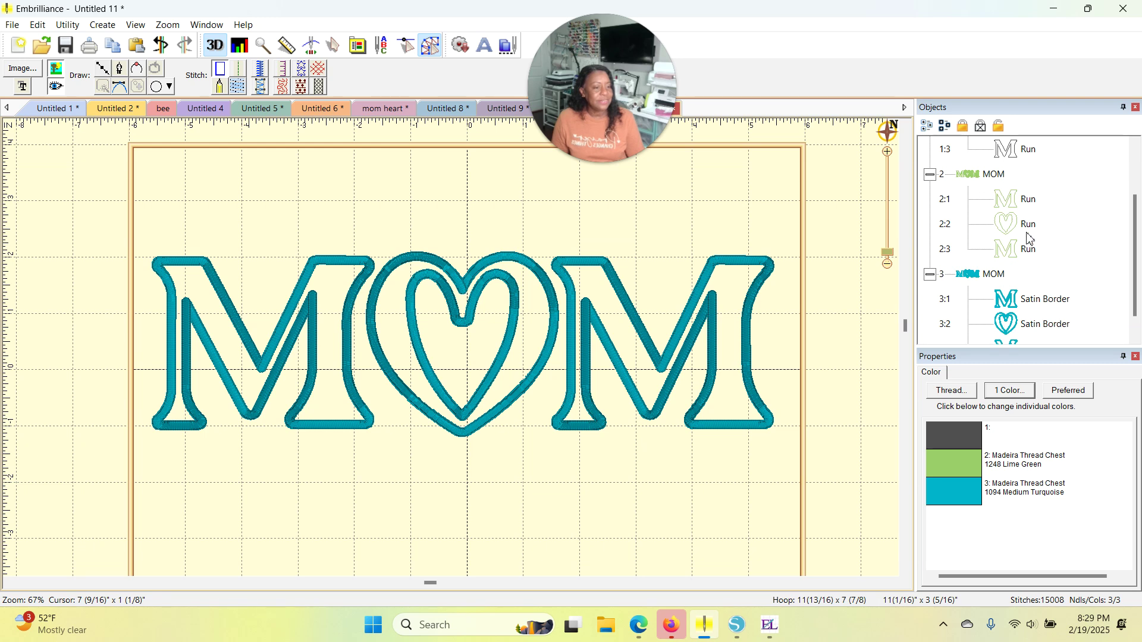
{"action": "scroll", "coordinate": [1043, 276], "scroll_direction": "down", "scroll_amount": 1}
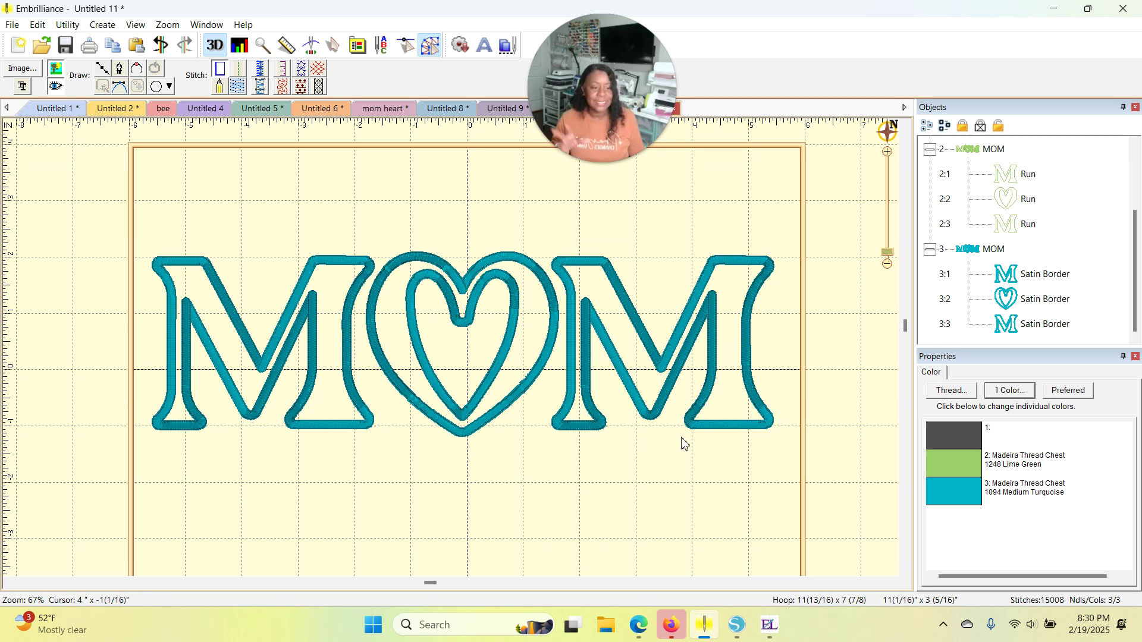
- Turn on Top Stitch for the turquoise satin border group 3 MOM
{"action": "left_click", "coordinate": [980, 253]}
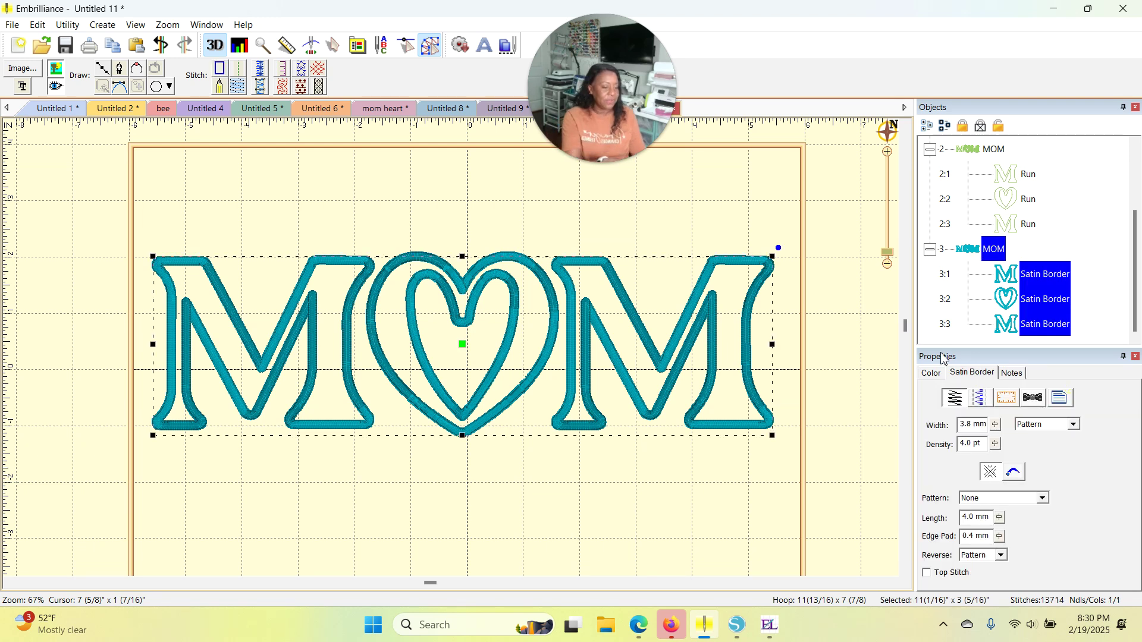
{"action": "left_click", "coordinate": [931, 577]}
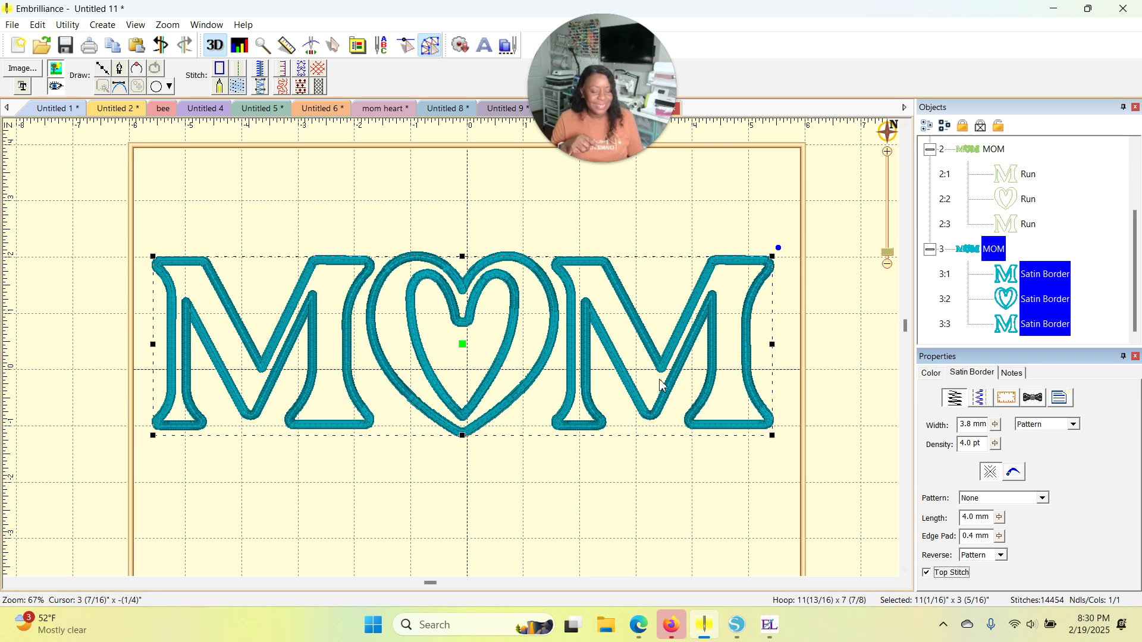
{"action": "scroll", "coordinate": [657, 393], "scroll_direction": "up", "scroll_amount": 3}
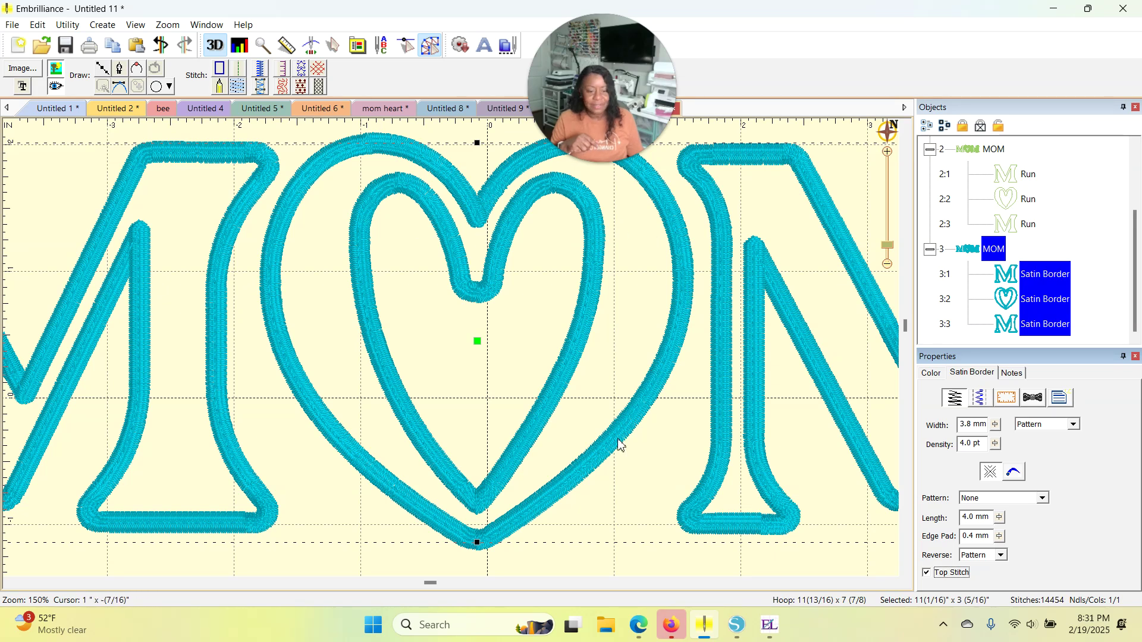
{"action": "scroll", "coordinate": [620, 443], "scroll_direction": "down", "scroll_amount": 4}
{"action": "scroll", "coordinate": [620, 441], "scroll_direction": "down", "scroll_amount": 1}
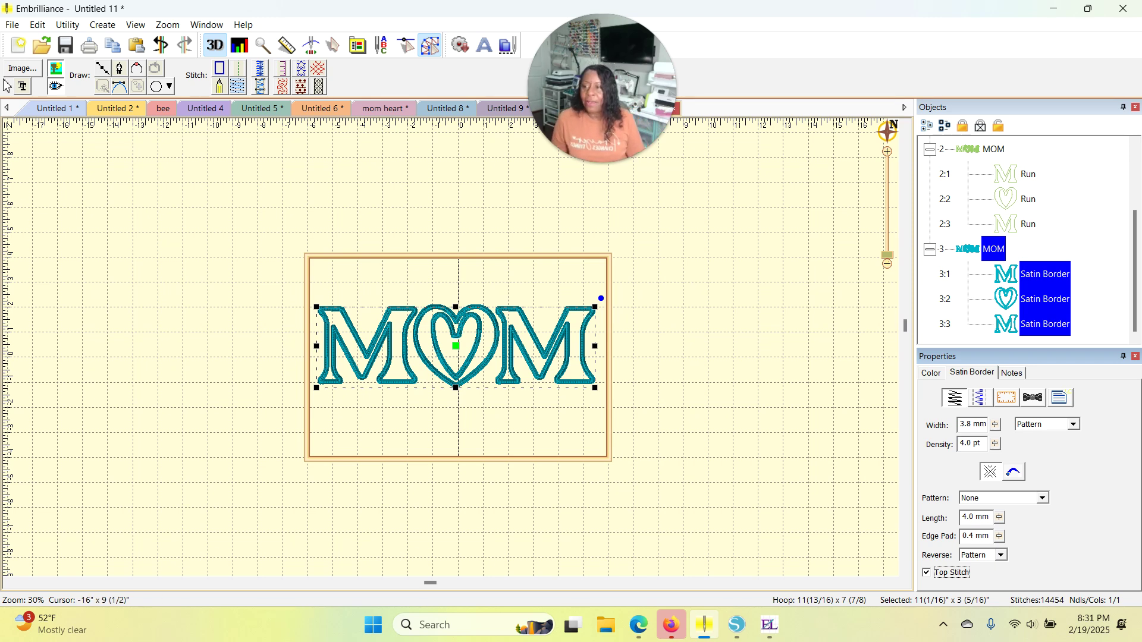
- Use Save As to name the design 'mom heart3' as a PES file on USB Drive (D:)
{"action": "left_click", "coordinate": [17, 27]}
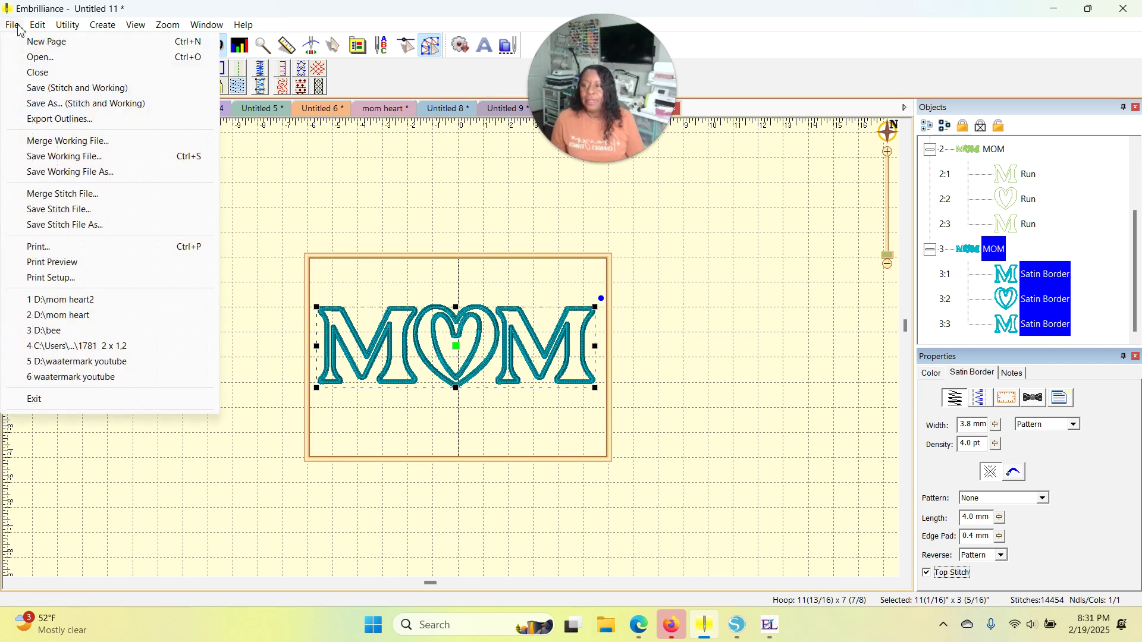
{"action": "left_click", "coordinate": [65, 105]}
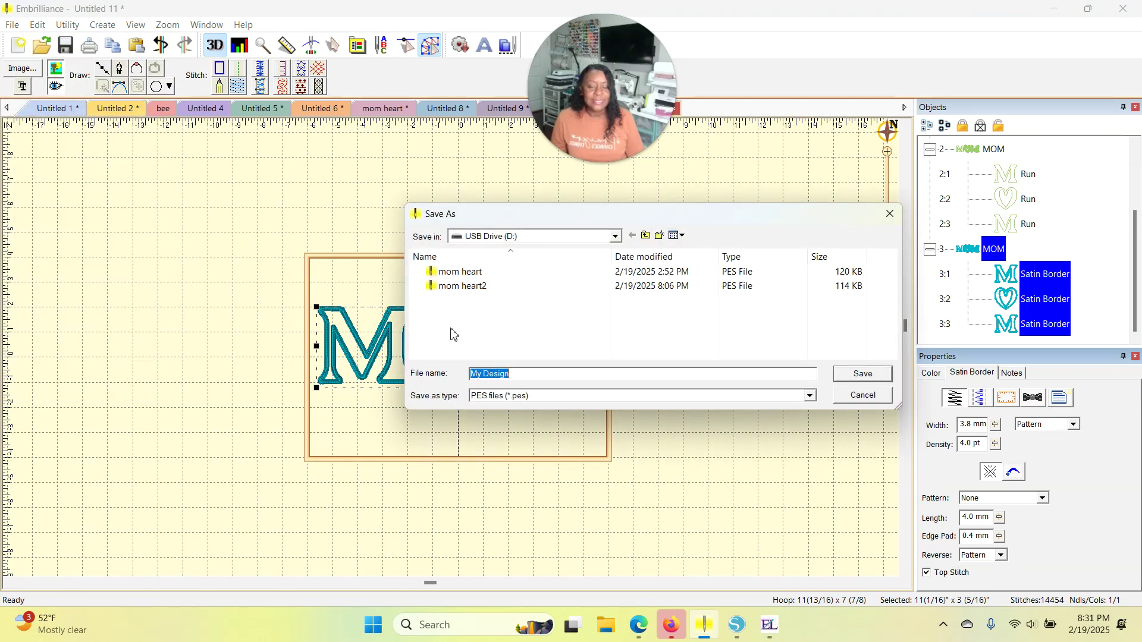
{"action": "left_click_drag", "start_coordinate": [522, 375], "coordinate": [427, 371]}
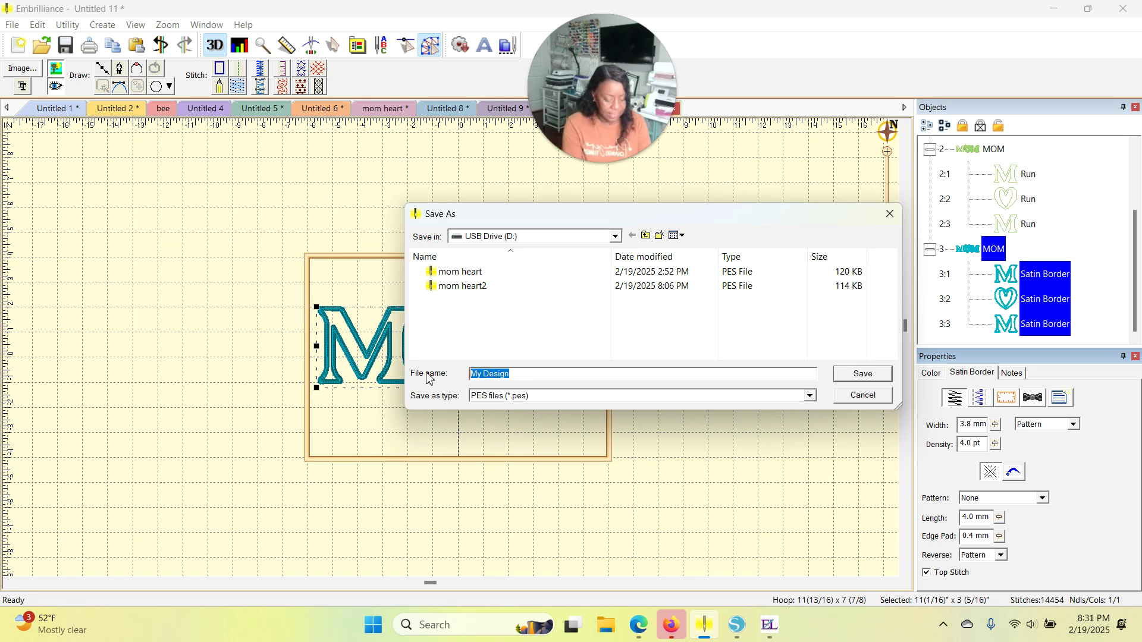
{"action": "type", "text": "mom heart"}
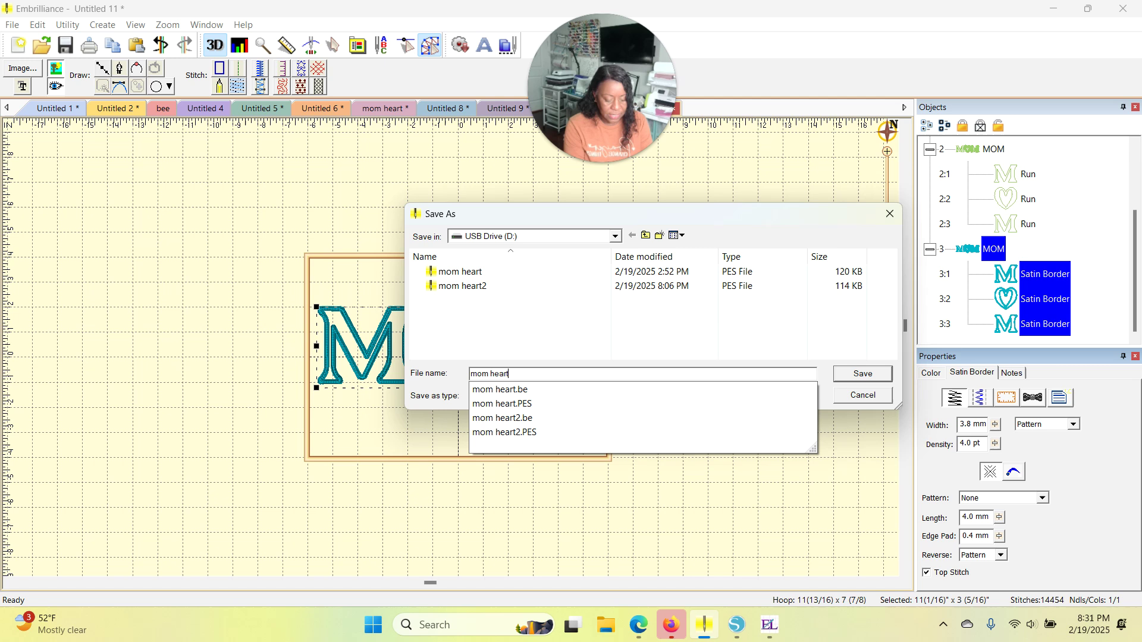
{"action": "type", "text": "3"}
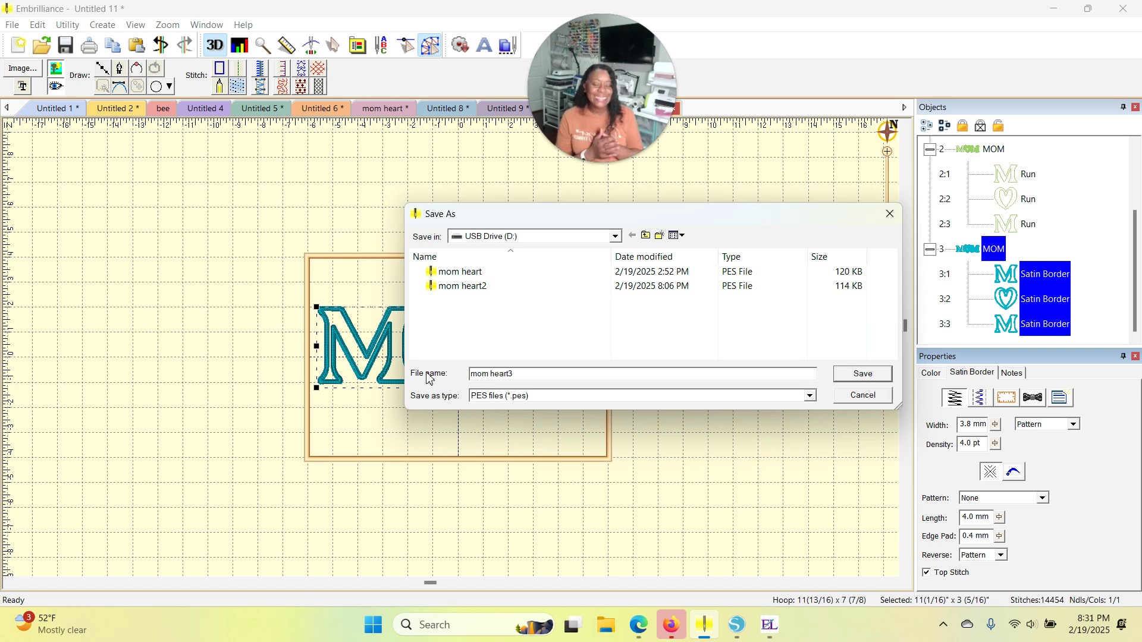